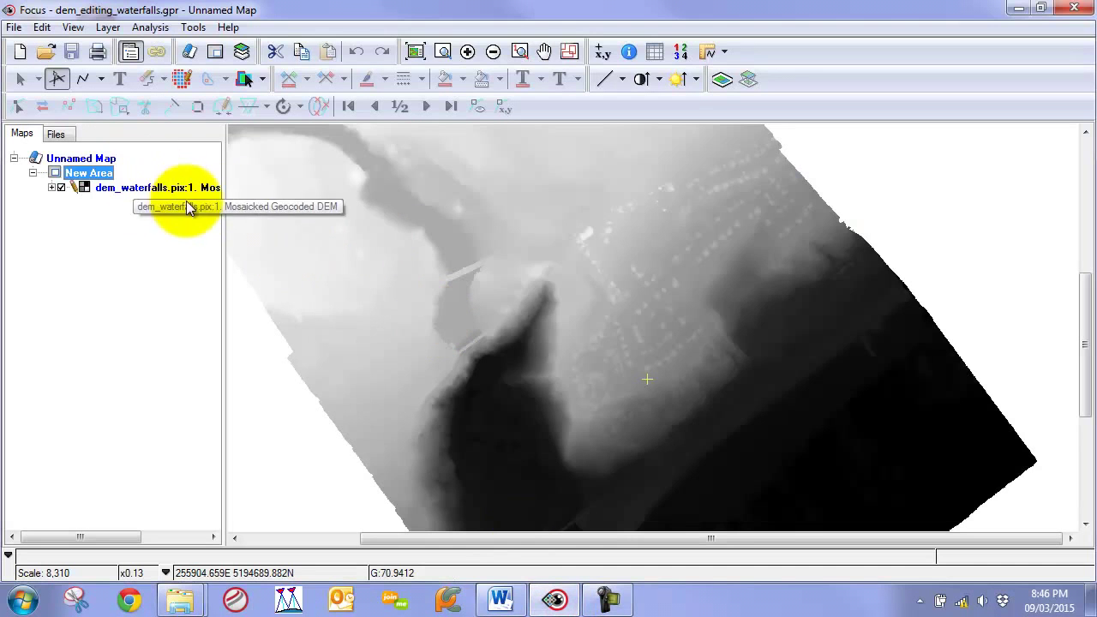
- Open DEM Editing for the dem_waterfalls.pix DEM layer, move its window clear of the terrain and hide the layer tree
{"action": "left_click", "coordinate": [142, 189]}
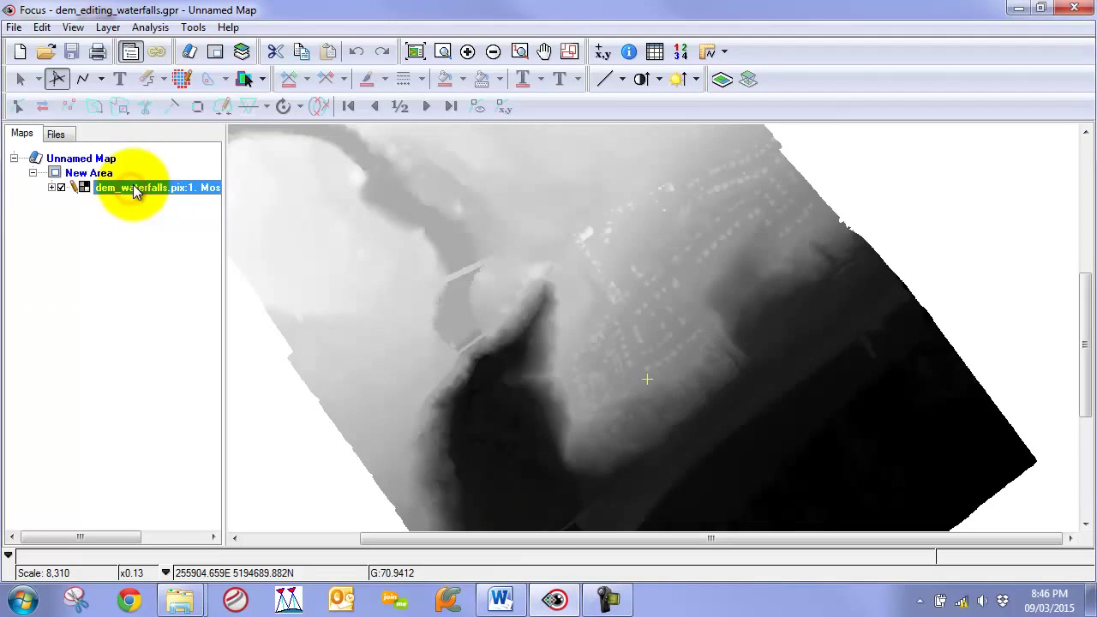
{"action": "left_click", "coordinate": [108, 27]}
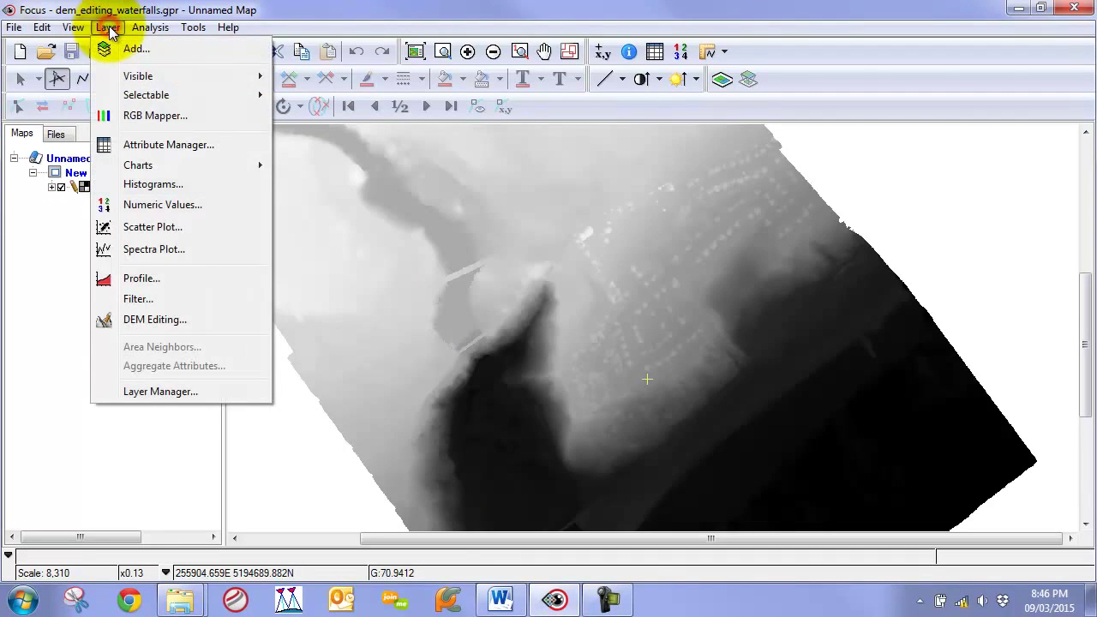
{"action": "left_click", "coordinate": [144, 322]}
{"action": "left_click_drag", "start_coordinate": [486, 188], "coordinate": [142, 340]}
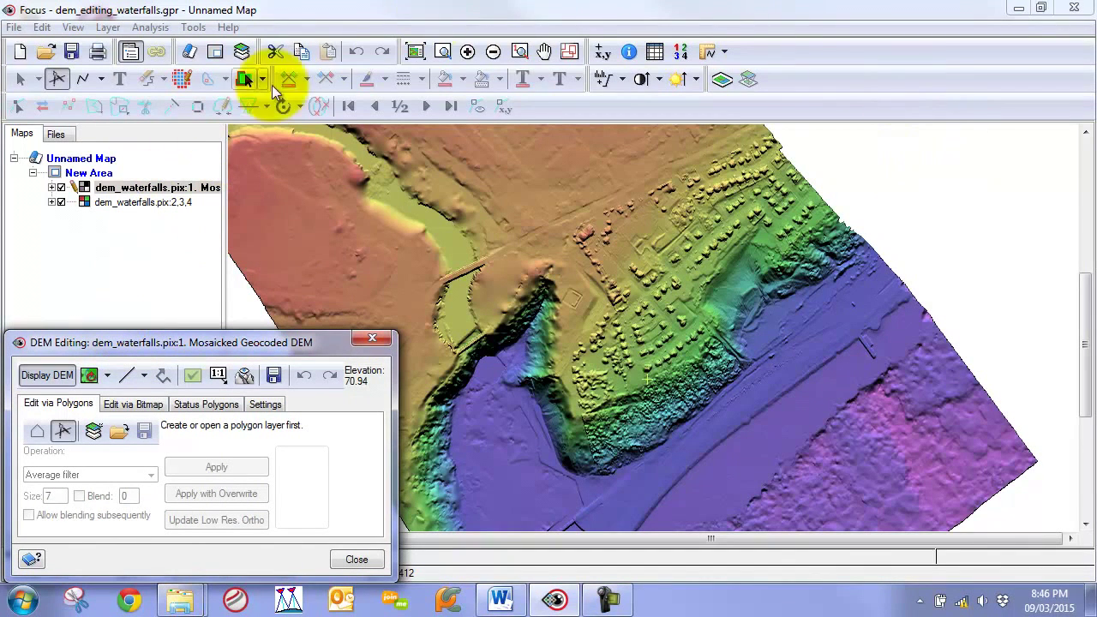
{"action": "left_click", "coordinate": [130, 51]}
- Compare the shaded DEM with the orthoimage around the bridge, the housing area and the quarry
{"action": "left_click_drag", "start_coordinate": [426, 254], "coordinate": [528, 411]}
{"action": "left_click_drag", "start_coordinate": [441, 328], "coordinate": [446, 248]}
{"action": "left_click_drag", "start_coordinate": [535, 335], "coordinate": [529, 234]}
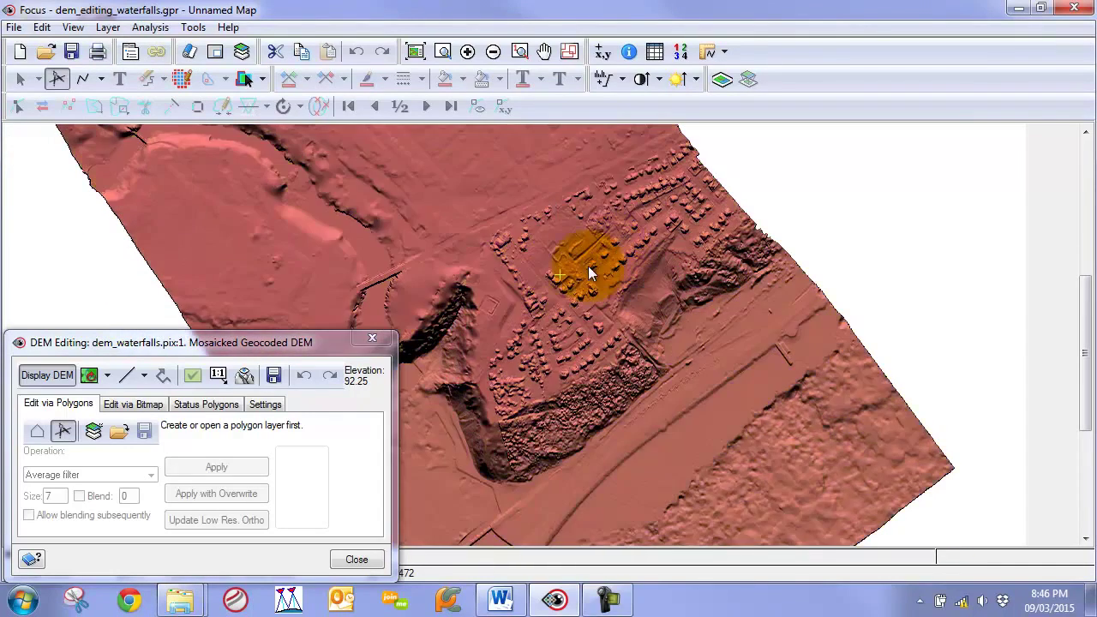
{"action": "mouse_move", "coordinate": [655, 273]}
{"action": "left_mouse_down"}
{"action": "mouse_move", "coordinate": [642, 416]}
{"action": "mouse_move", "coordinate": [623, 340]}
{"action": "mouse_move", "coordinate": [588, 380]}
{"action": "mouse_move", "coordinate": [600, 306]}
{"action": "left_mouse_up"}
{"action": "scroll", "coordinate": [624, 336], "scroll_direction": "up", "scroll_amount": 1}
{"action": "left_click", "coordinate": [47, 376]}
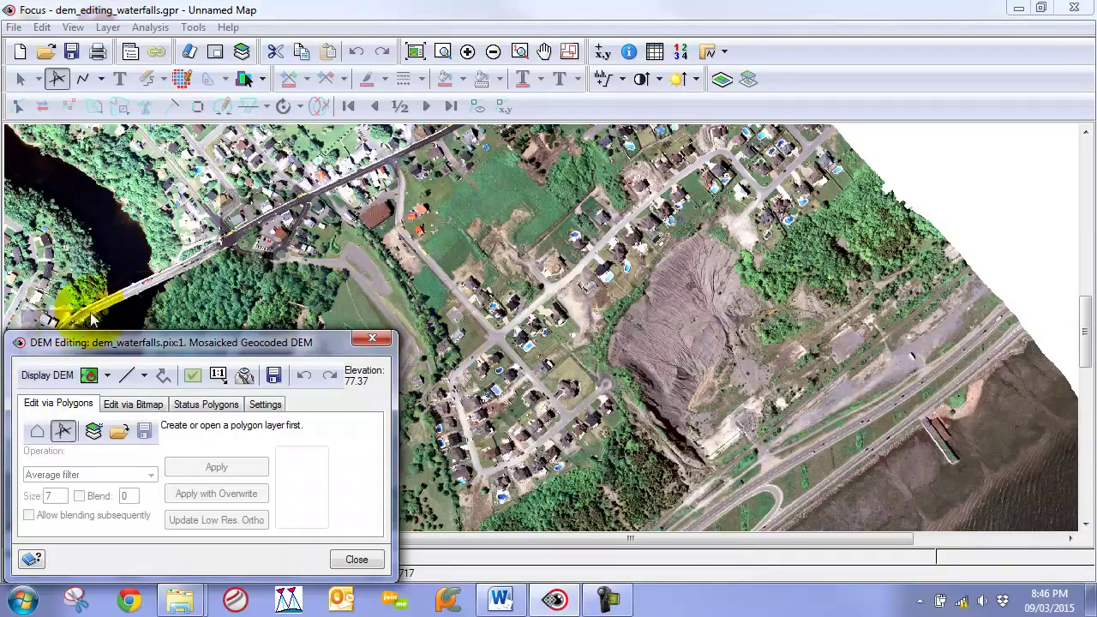
{"action": "left_click", "coordinate": [77, 343]}
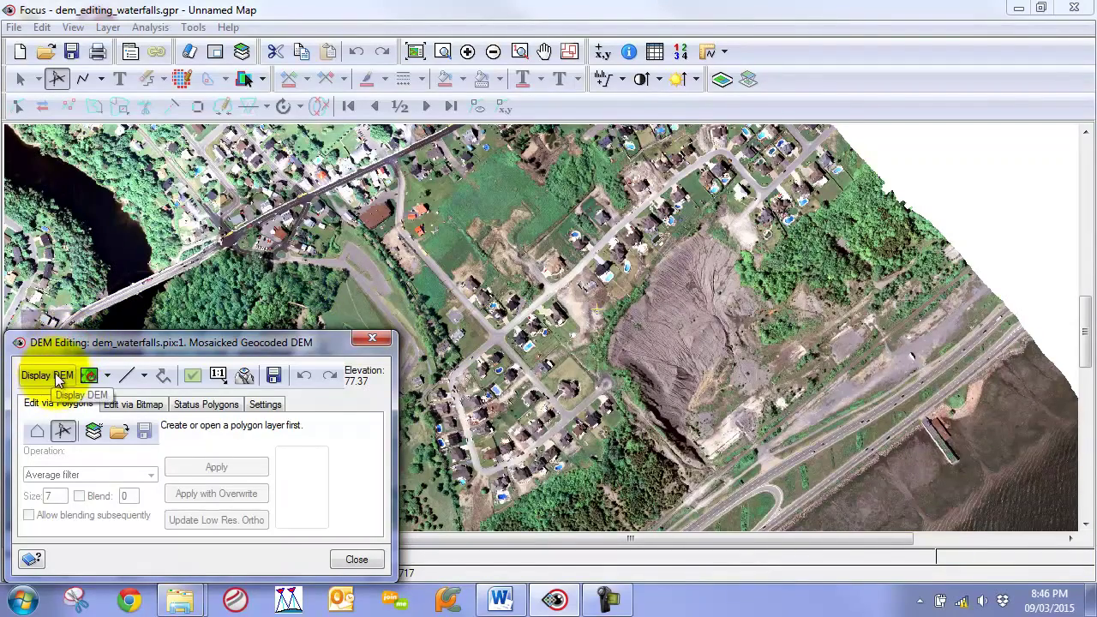
{"action": "left_click", "coordinate": [53, 375]}
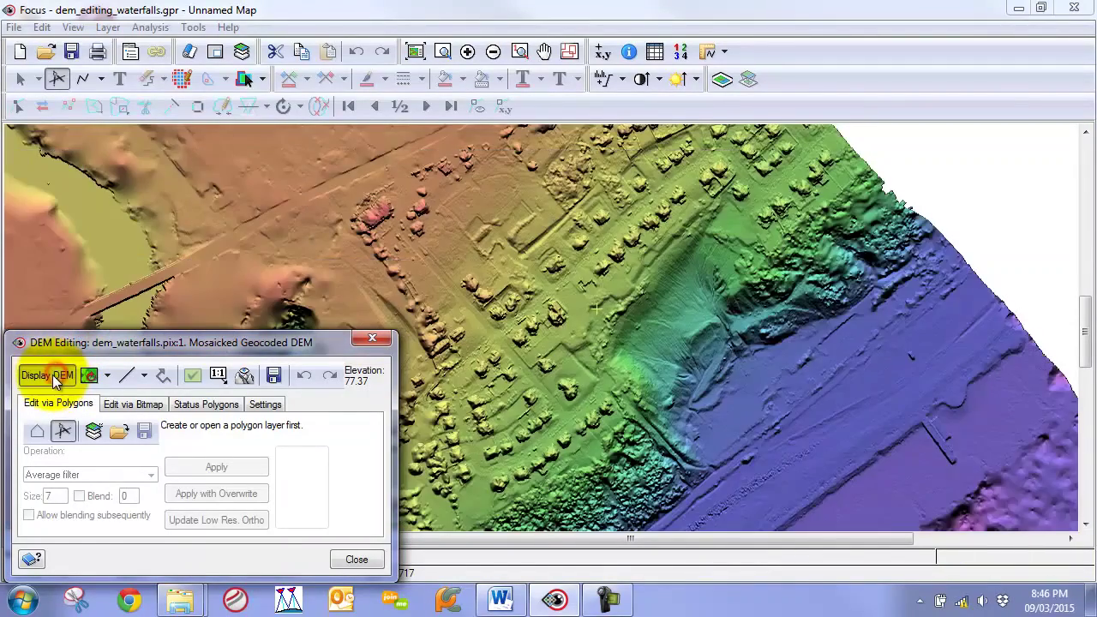
{"action": "left_click", "coordinate": [39, 376]}
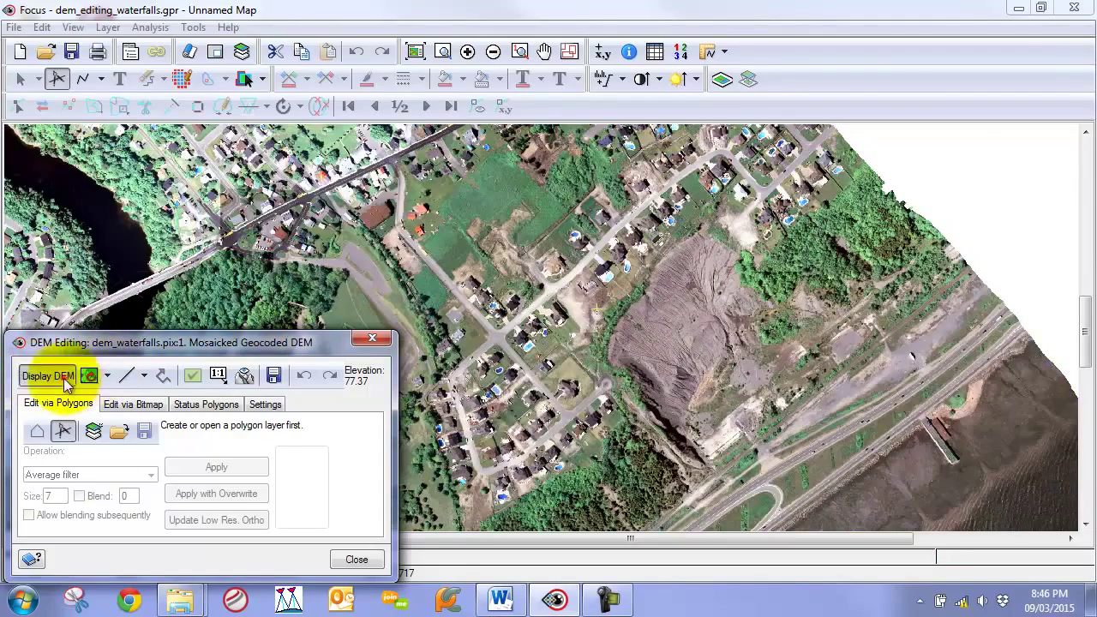
{"action": "left_click", "coordinate": [53, 375]}
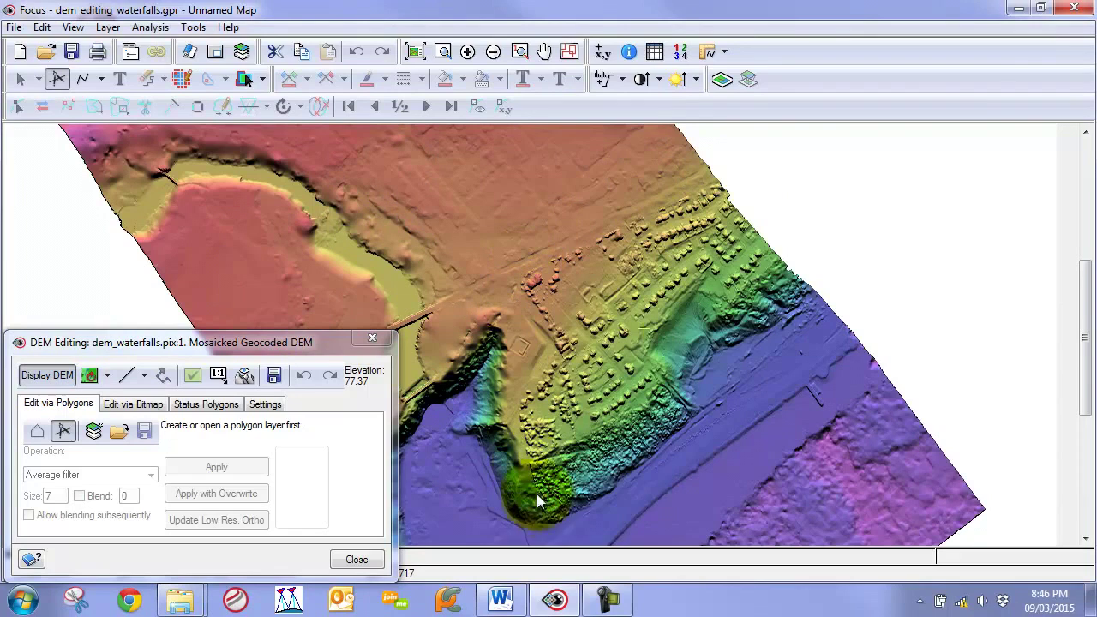
- Examine the buildings and wooded slope in the DEM and check the same area in the orthoimage
{"action": "scroll", "coordinate": [780, 341], "scroll_direction": "up", "scroll_amount": 1}
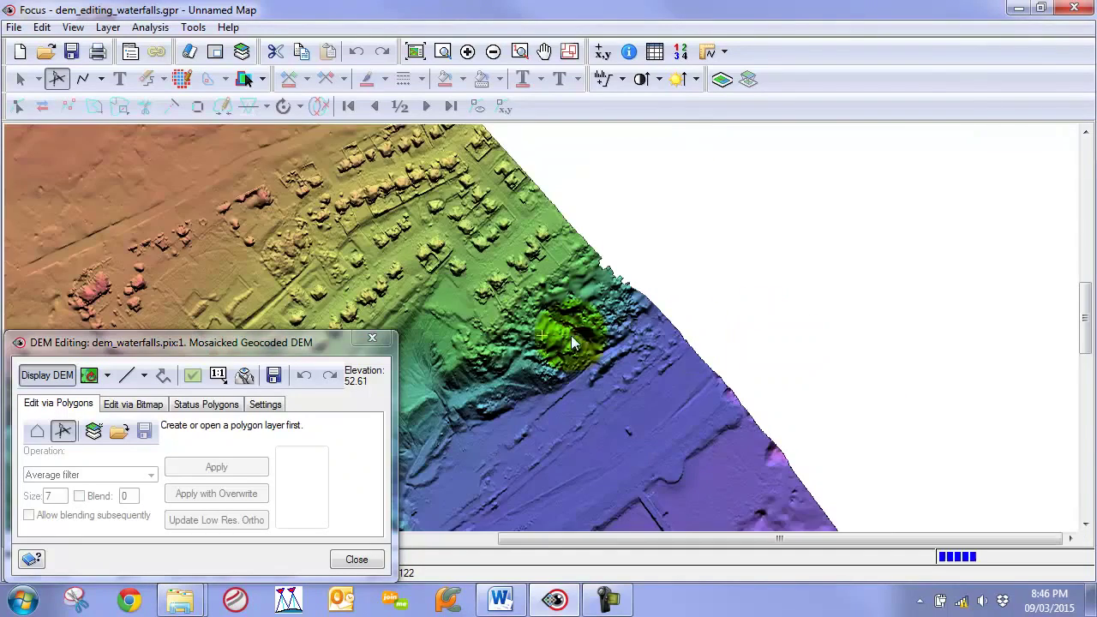
{"action": "left_click_drag", "start_coordinate": [524, 349], "coordinate": [581, 269]}
{"action": "left_click_drag", "start_coordinate": [450, 338], "coordinate": [543, 264]}
{"action": "left_click_drag", "start_coordinate": [369, 214], "coordinate": [410, 302]}
{"action": "left_click_drag", "start_coordinate": [477, 411], "coordinate": [468, 305]}
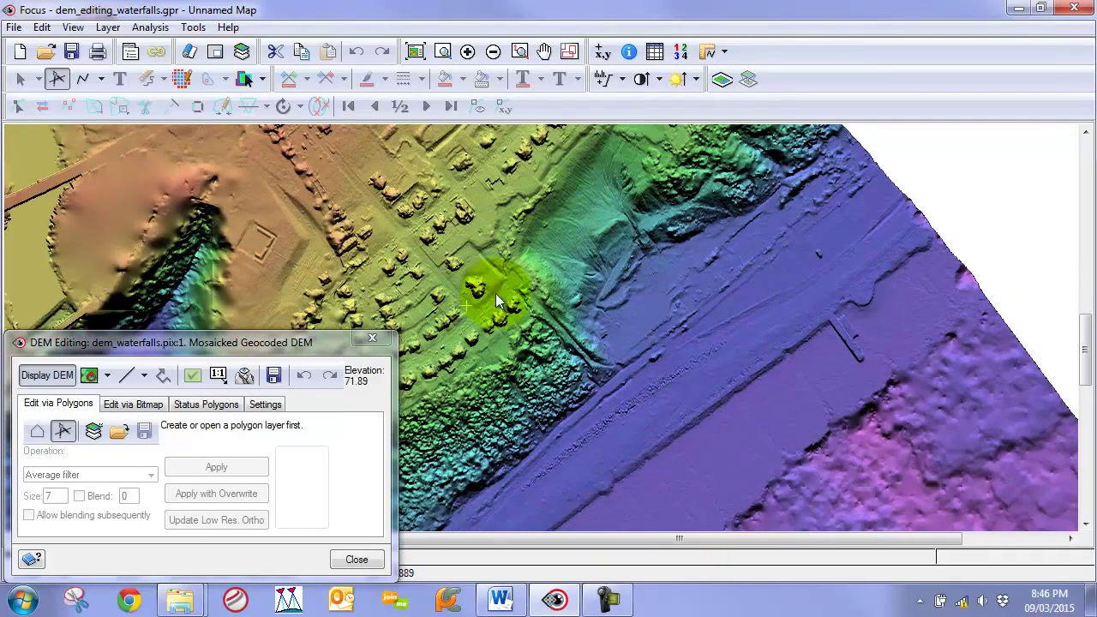
{"action": "left_click", "coordinate": [53, 375]}
{"action": "scroll", "coordinate": [484, 275], "scroll_direction": "up", "scroll_amount": 2}
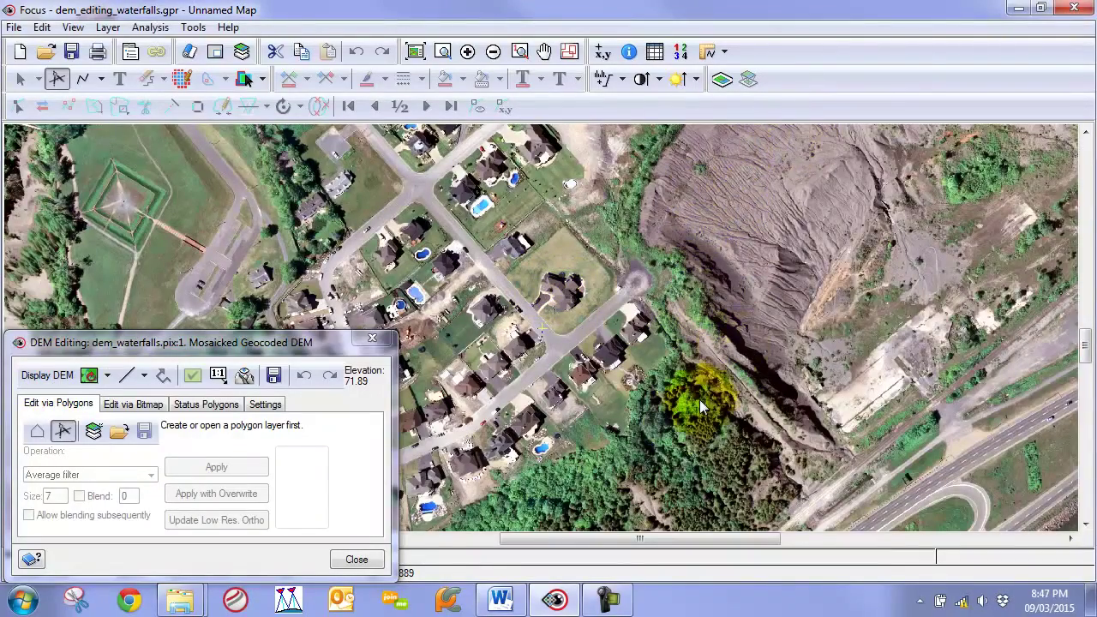
{"action": "scroll", "coordinate": [652, 446], "scroll_direction": "down", "scroll_amount": 2}
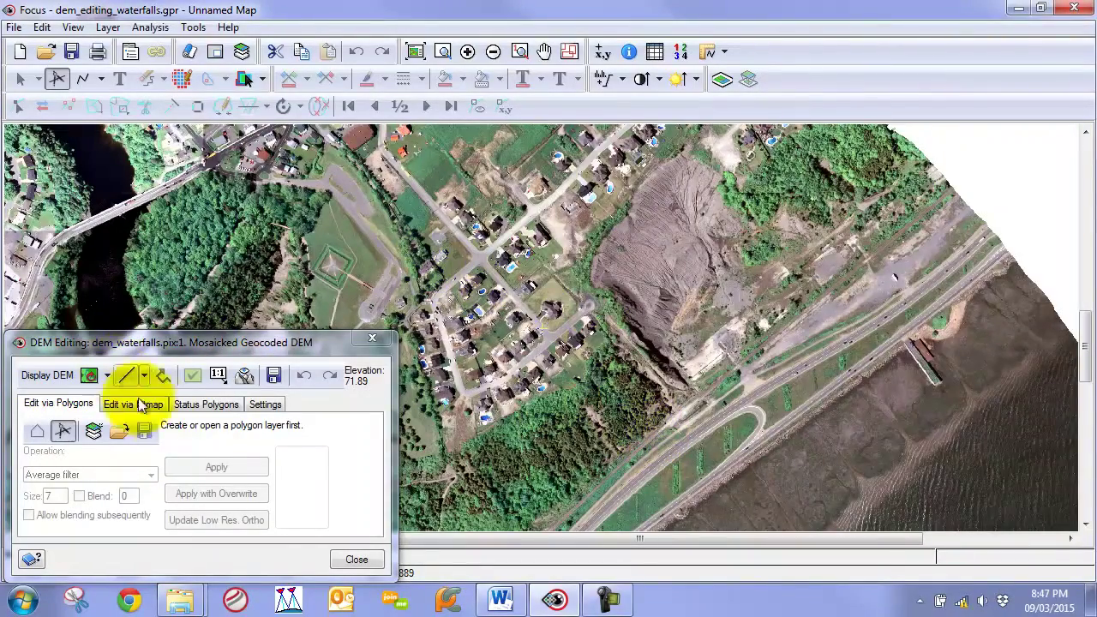
- Create a new polygon layer for DEM editing and switch the display back to the DEM
{"action": "left_click", "coordinate": [94, 432]}
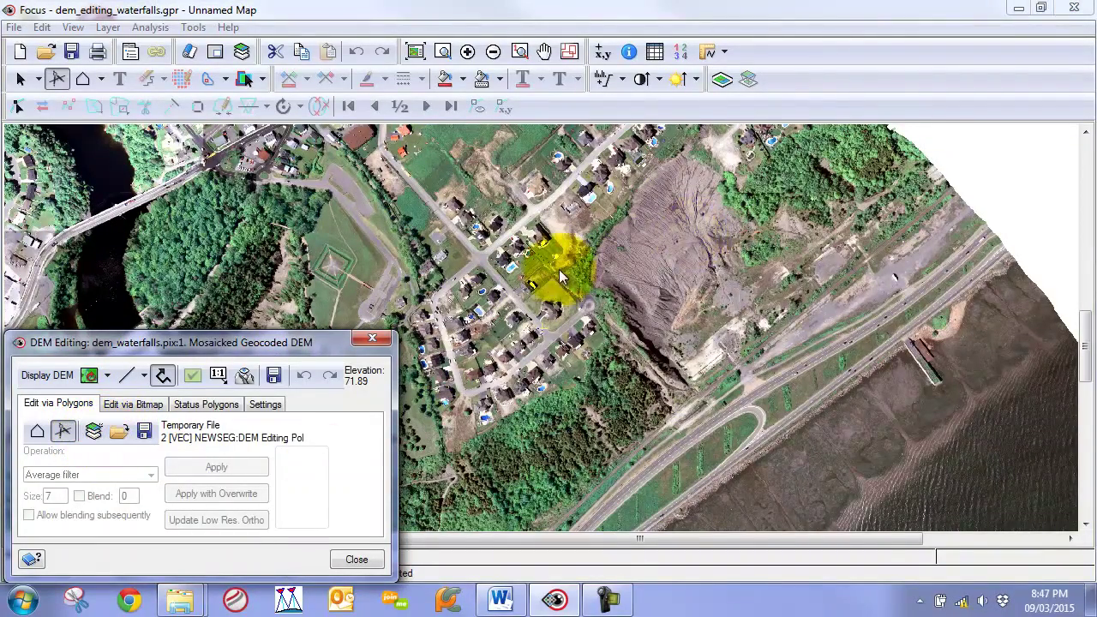
{"action": "left_click", "coordinate": [47, 375]}
{"action": "left_click", "coordinate": [493, 52]}
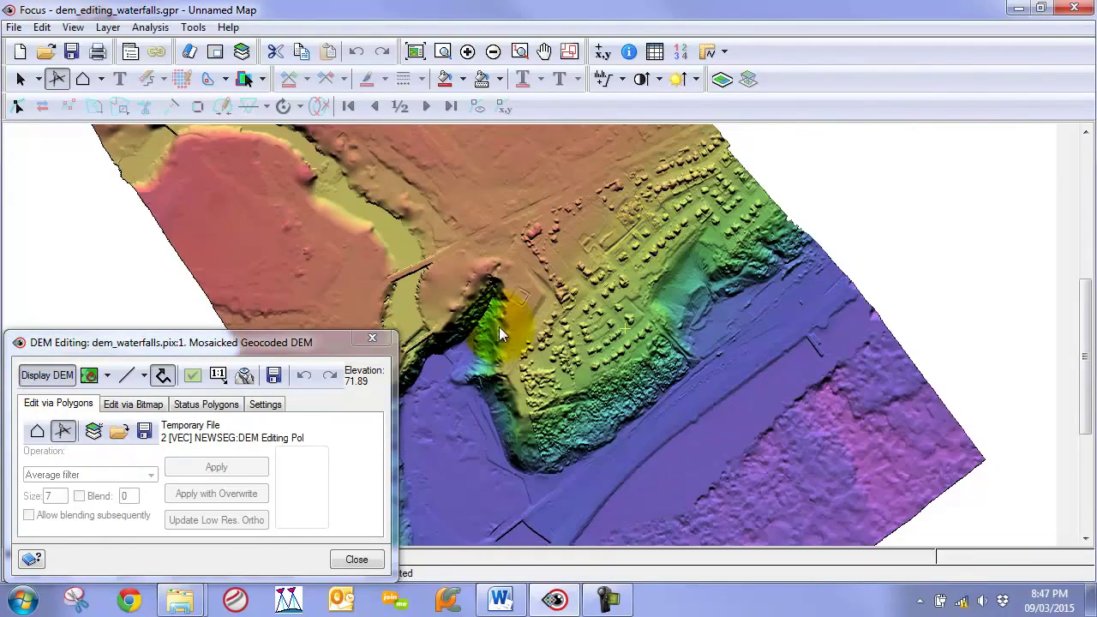
- Draw an editing polygon enclosing the housing area, the quarry and the wooded slope down to the highway
{"action": "left_click", "coordinate": [37, 431]}
{"action": "left_click", "coordinate": [720, 133]}
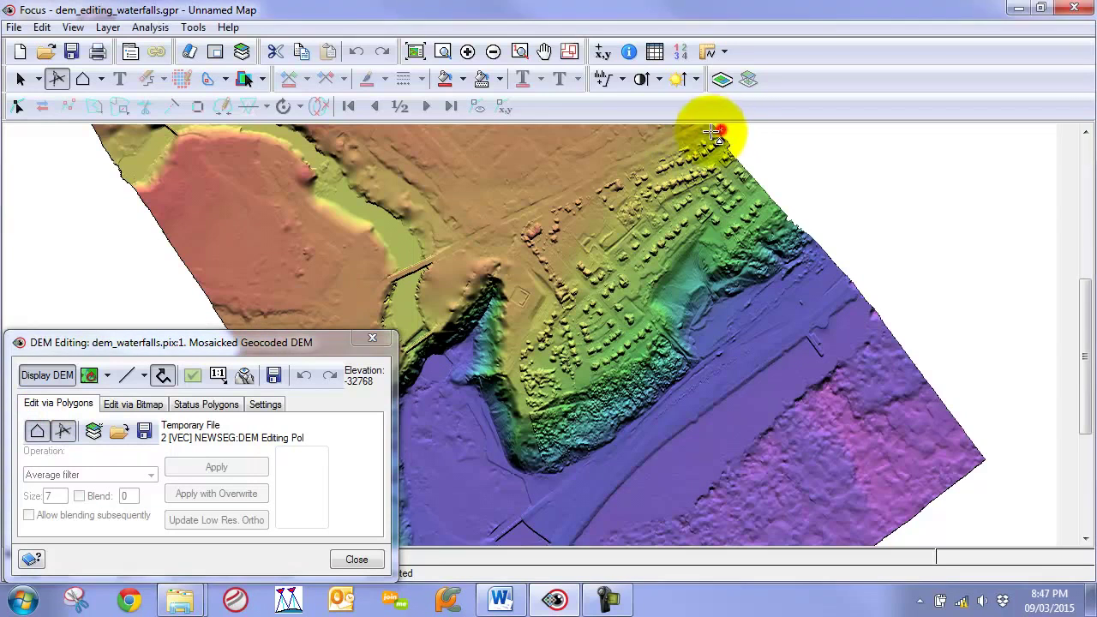
{"action": "left_click", "coordinate": [550, 187]}
{"action": "left_click", "coordinate": [507, 232]}
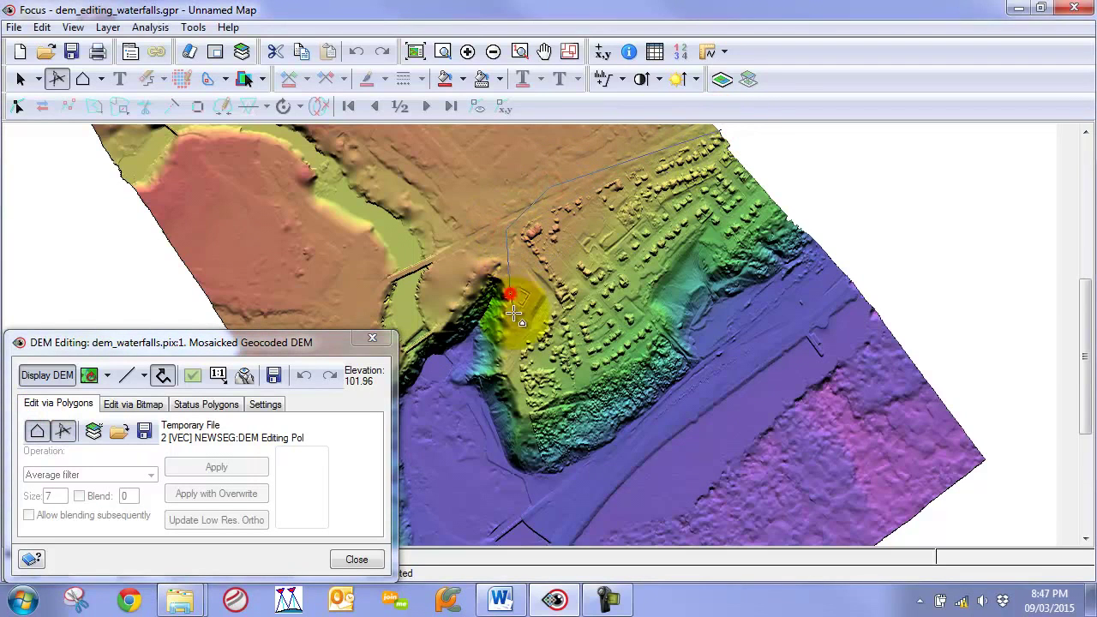
{"action": "left_click", "coordinate": [546, 484]}
{"action": "left_click", "coordinate": [566, 496]}
{"action": "left_click", "coordinate": [711, 392]}
{"action": "left_click", "coordinate": [772, 332]}
{"action": "left_click", "coordinate": [851, 276]}
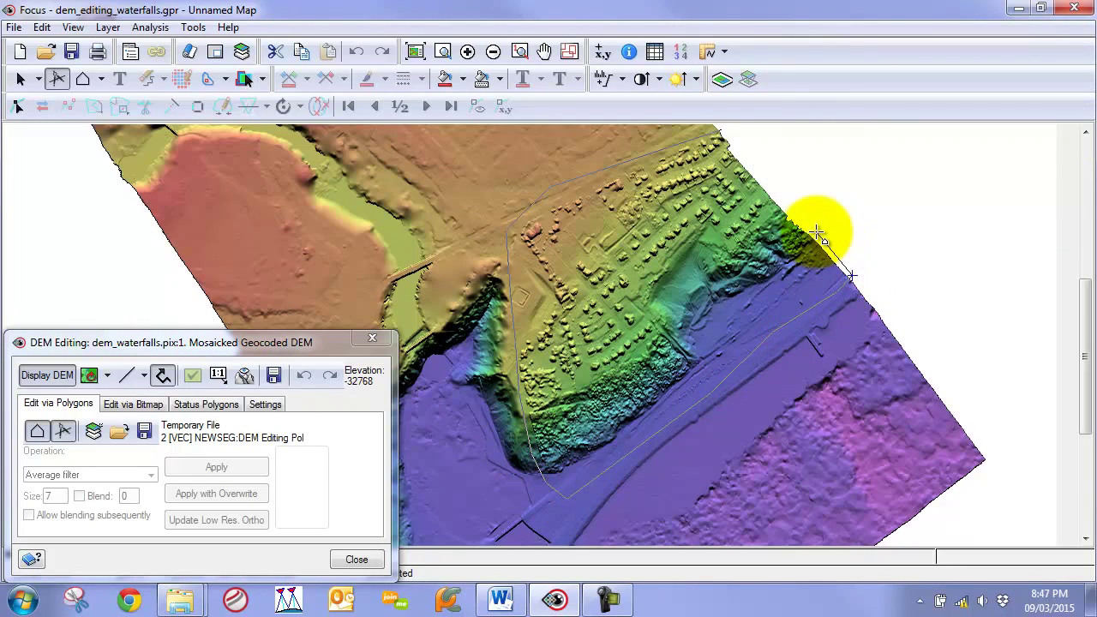
{"action": "right_click", "coordinate": [814, 226]}
{"action": "left_click", "coordinate": [688, 230]}
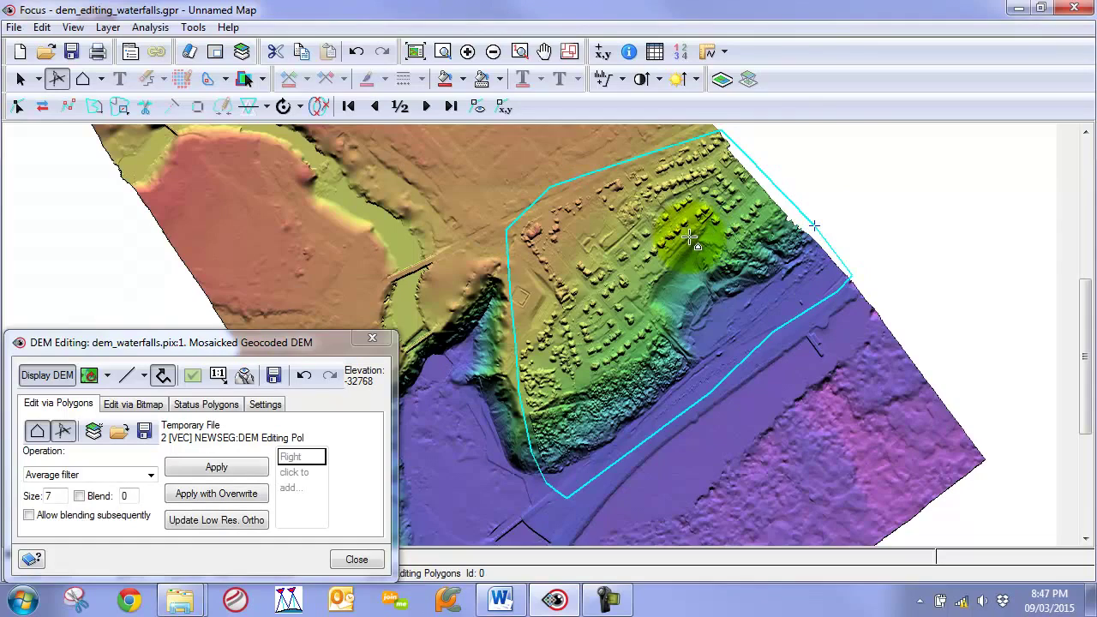
- Set the polygon's editing operation to Terrain filter (rough)
{"action": "scroll", "coordinate": [686, 331], "scroll_direction": "up", "scroll_amount": 2}
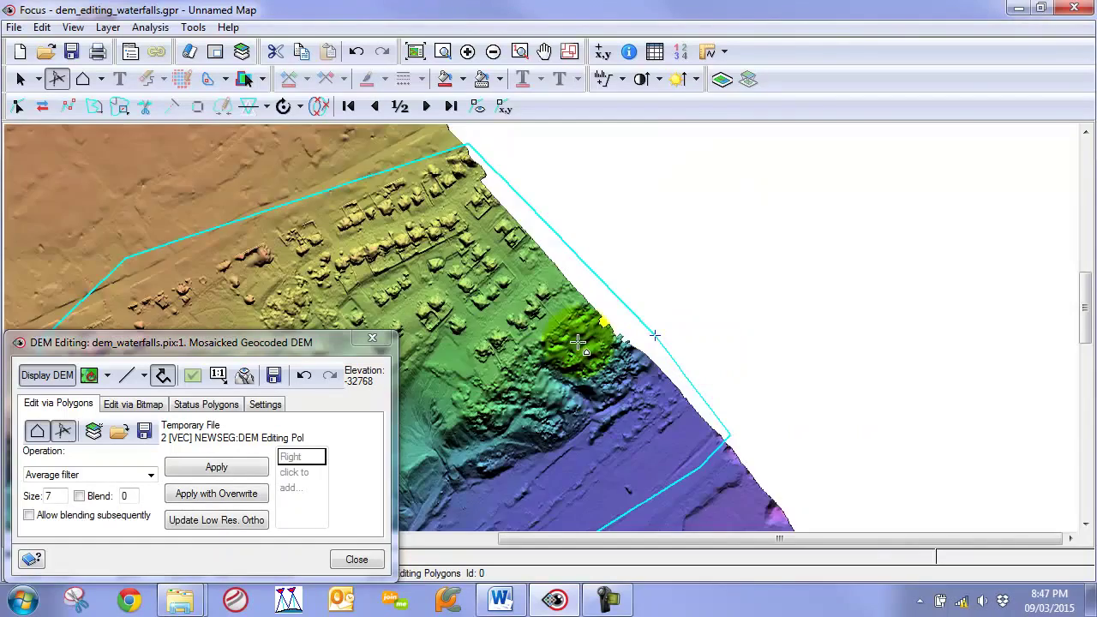
{"action": "left_click_drag", "start_coordinate": [513, 359], "coordinate": [635, 238]}
{"action": "left_click_drag", "start_coordinate": [524, 414], "coordinate": [626, 281]}
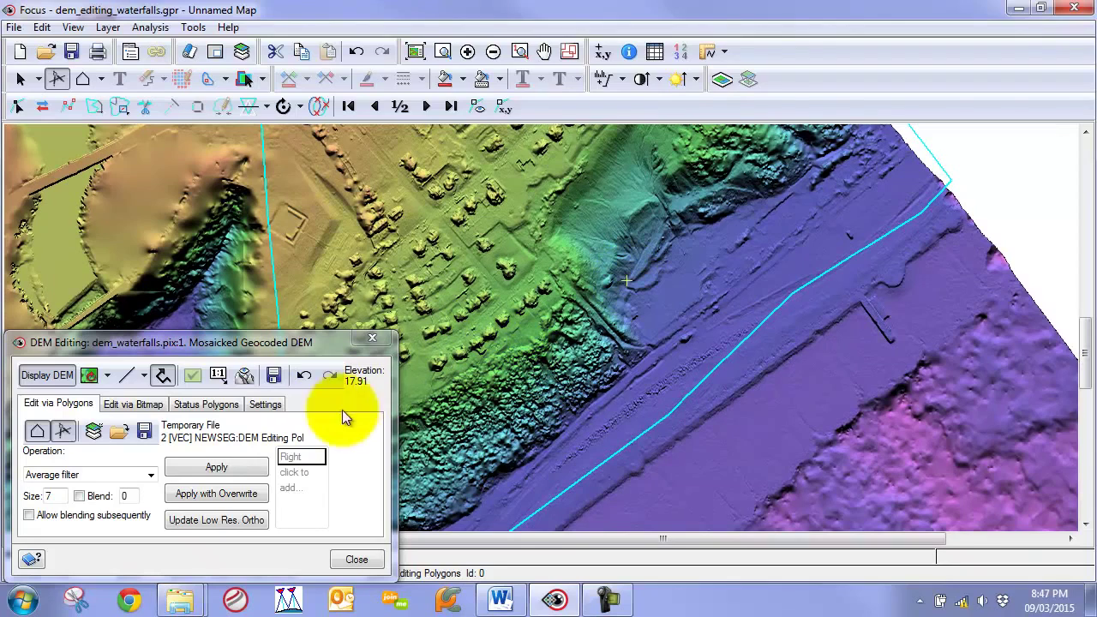
{"action": "left_click", "coordinate": [95, 474]}
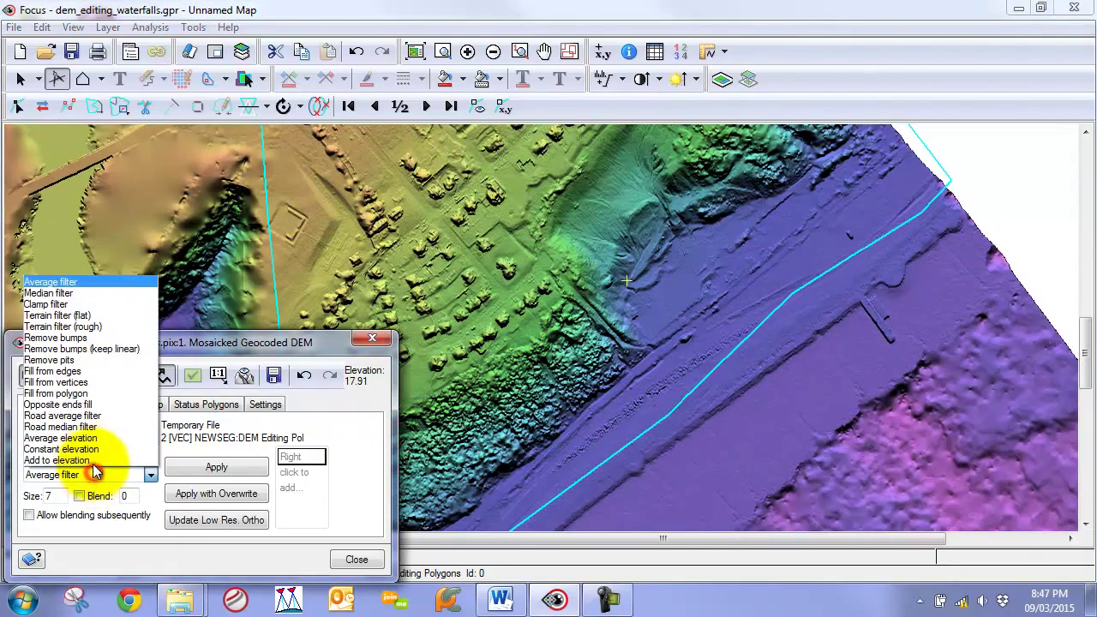
{"action": "left_click", "coordinate": [82, 327]}
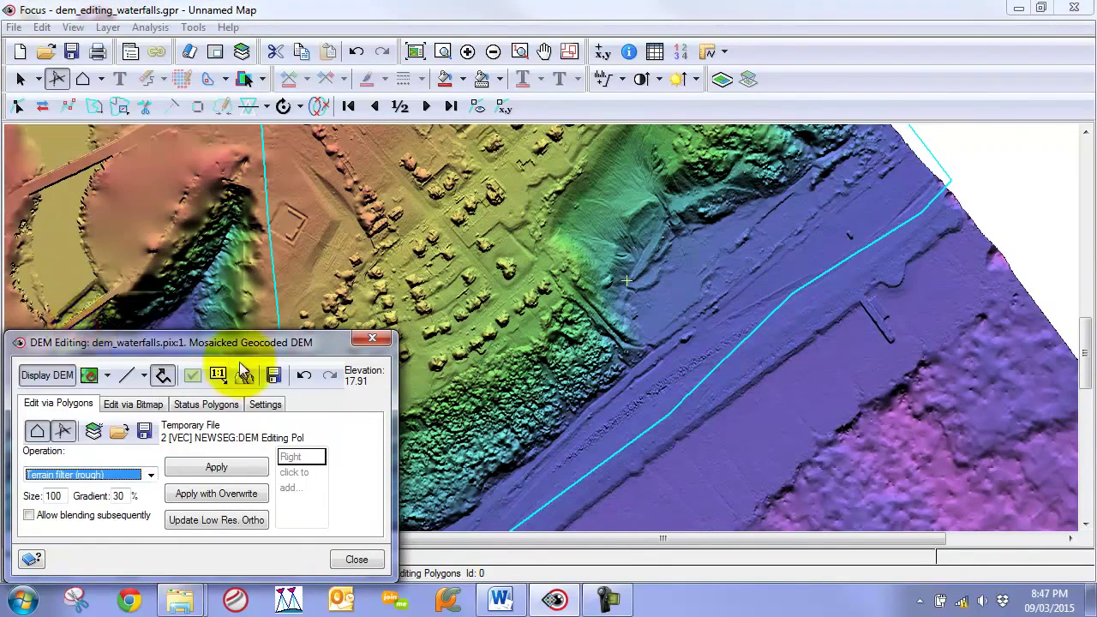
{"action": "scroll", "coordinate": [410, 314], "scroll_direction": "down", "scroll_amount": 1}
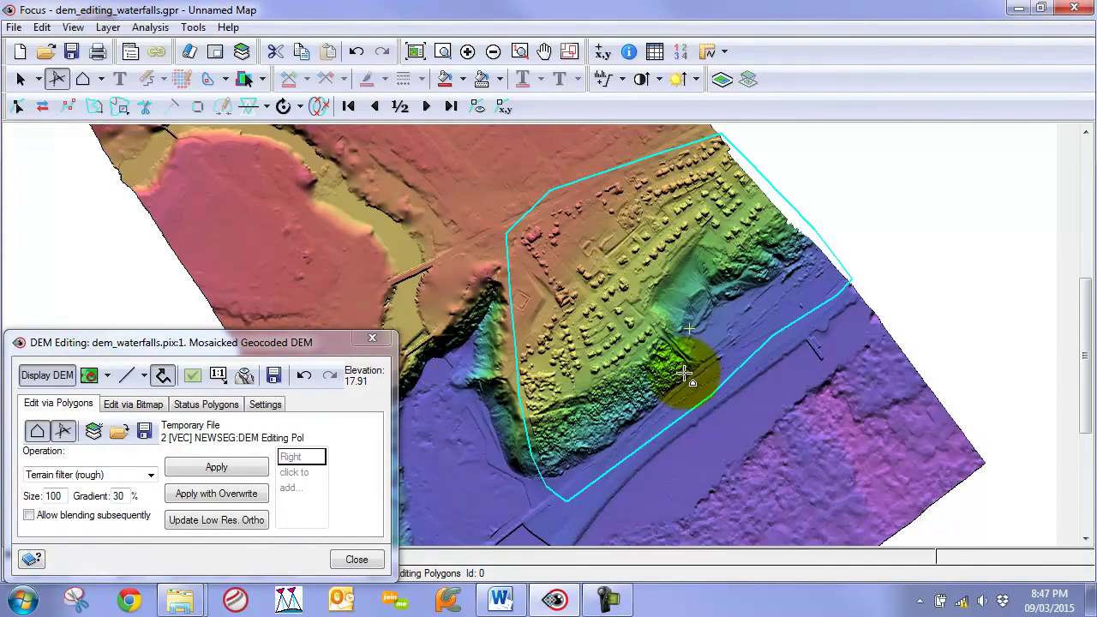
{"action": "left_click", "coordinate": [216, 467]}
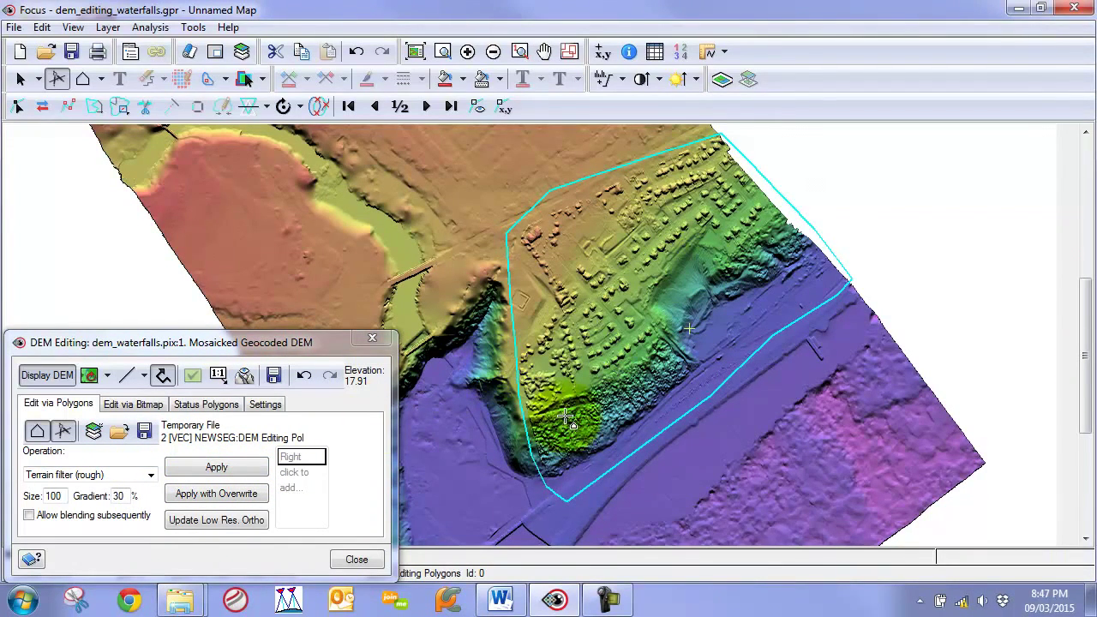
- Set the terrain filter size to 200 and apply the filter to the polygon area
{"action": "scroll", "coordinate": [565, 415], "scroll_direction": "up", "scroll_amount": 1}
{"action": "left_click_drag", "start_coordinate": [413, 367], "coordinate": [509, 290]}
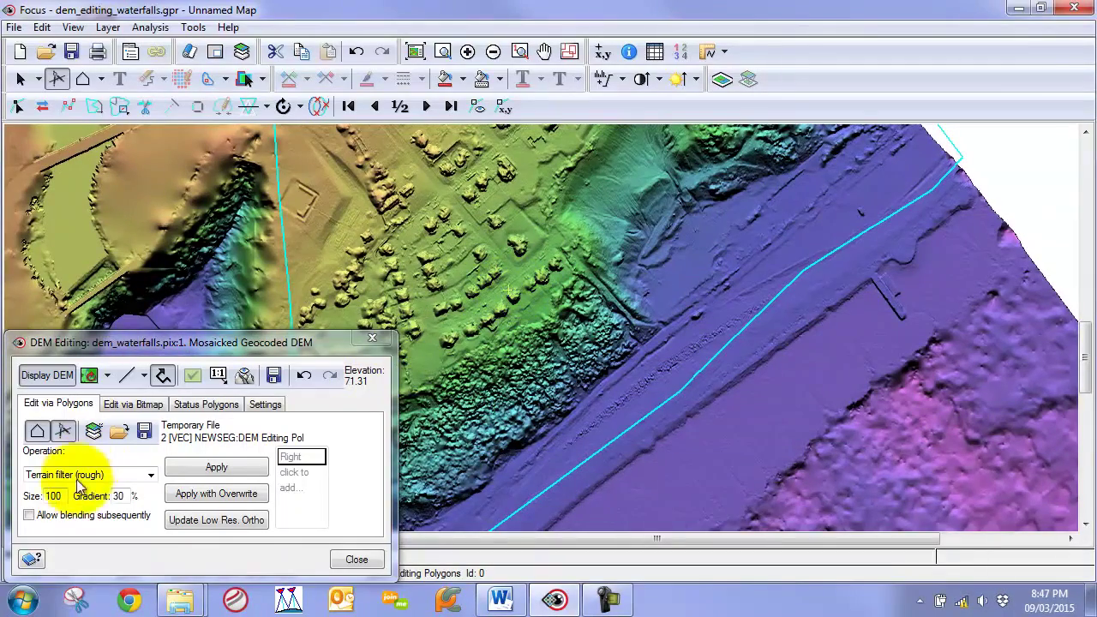
{"action": "double_click", "coordinate": [54, 496]}
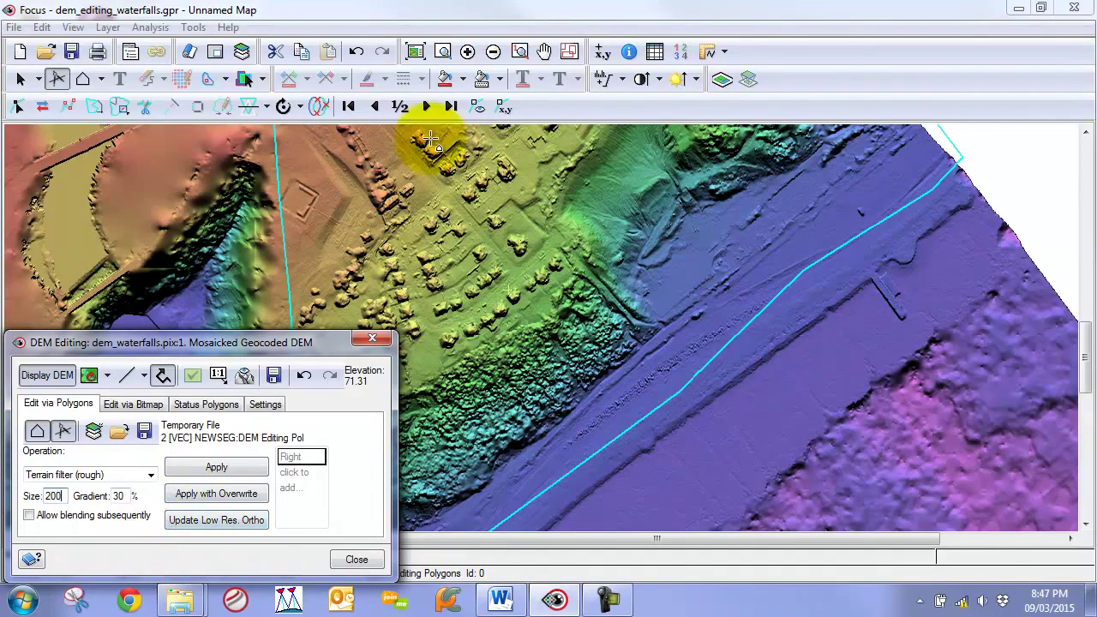
{"action": "left_click_drag", "start_coordinate": [65, 495], "coordinate": [42, 496]}
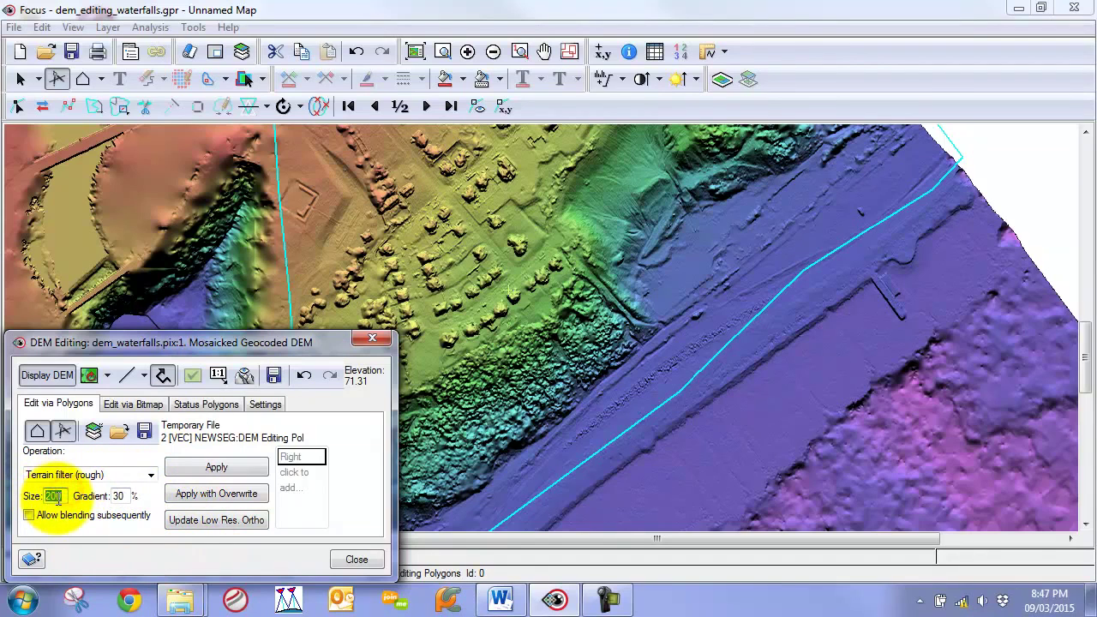
{"action": "left_click", "coordinate": [60, 497]}
{"action": "left_click", "coordinate": [219, 468]}
{"action": "left_click", "coordinate": [224, 467]}
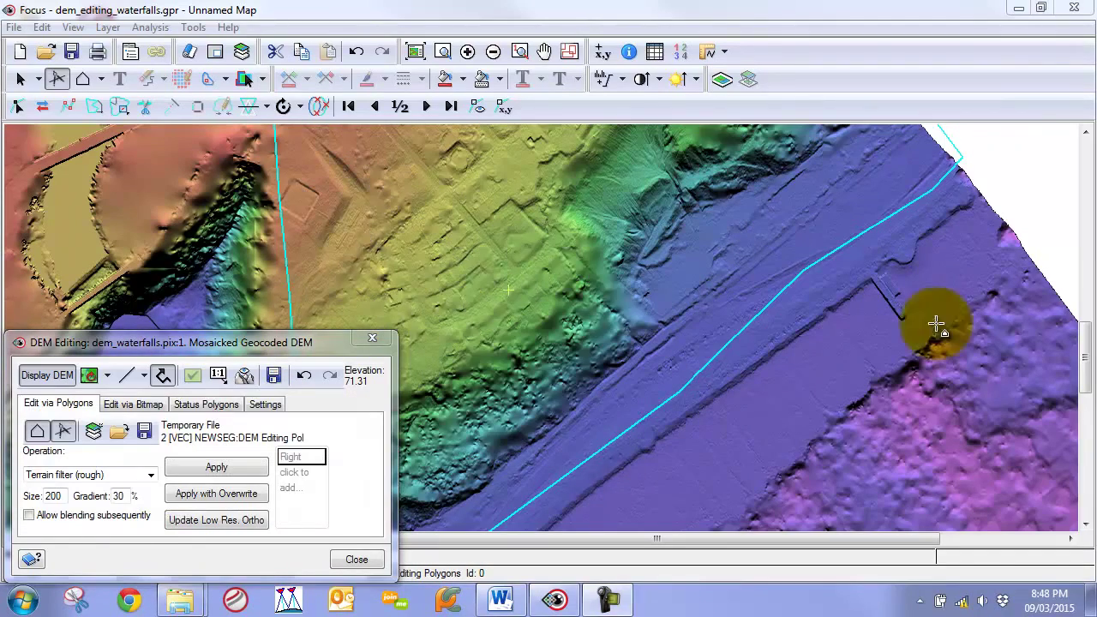
- Examine the filtered terrain across the former building sites, the wooded slope and the quarry edge
{"action": "scroll", "coordinate": [588, 281], "scroll_direction": "up", "scroll_amount": 2}
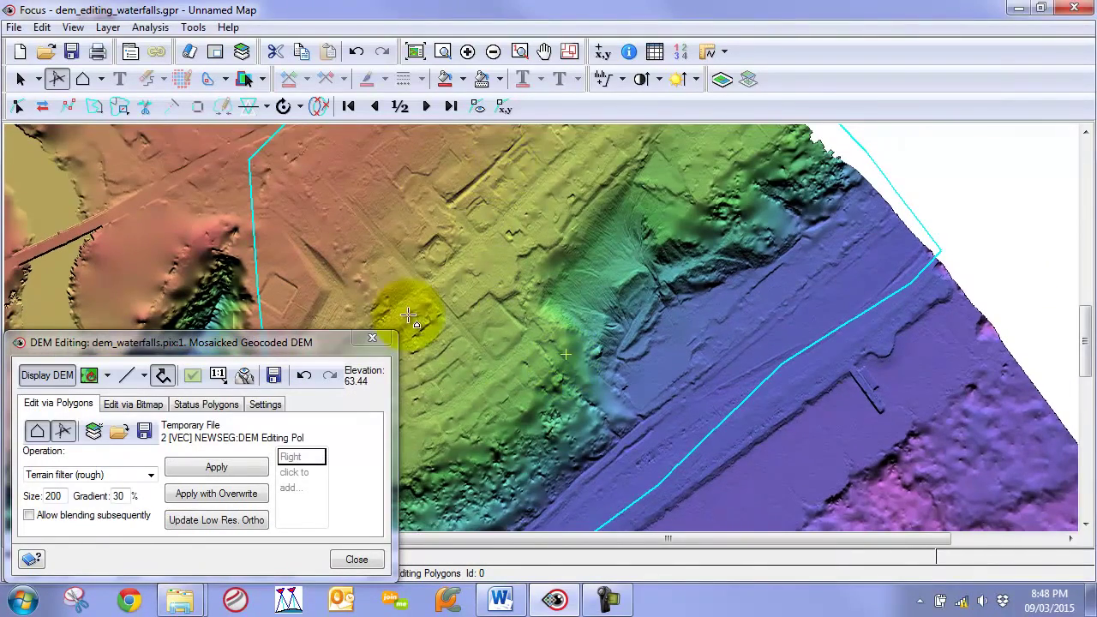
{"action": "left_click_drag", "start_coordinate": [411, 315], "coordinate": [511, 405]}
{"action": "left_click_drag", "start_coordinate": [534, 485], "coordinate": [528, 253]}
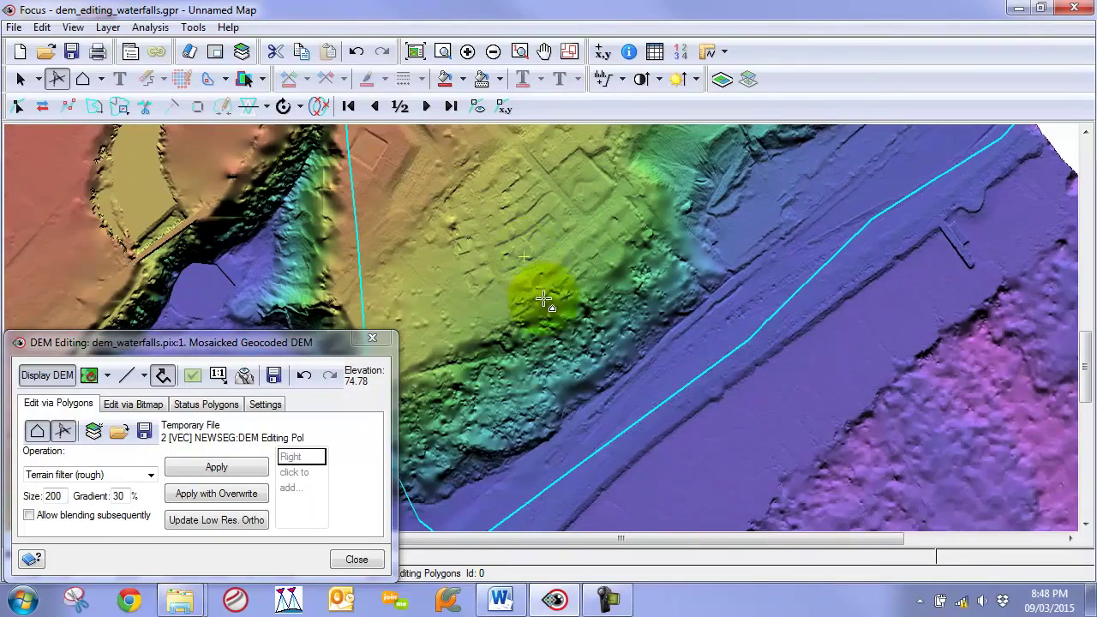
{"action": "left_click_drag", "start_coordinate": [429, 427], "coordinate": [498, 388]}
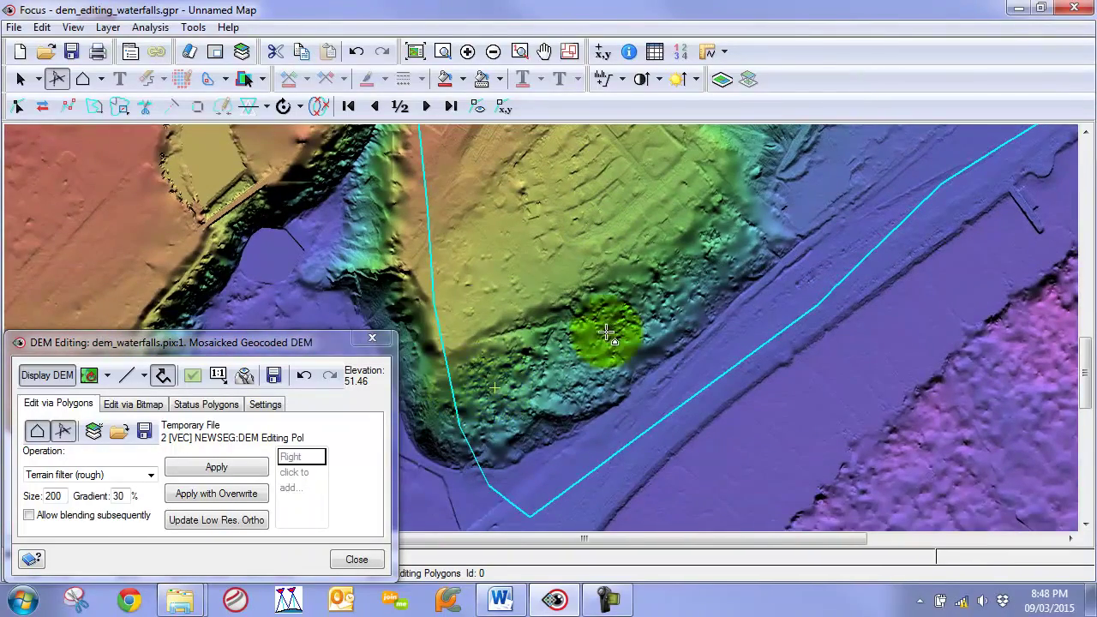
{"action": "left_click_drag", "start_coordinate": [716, 237], "coordinate": [582, 347]}
{"action": "left_click_drag", "start_coordinate": [471, 446], "coordinate": [453, 404]}
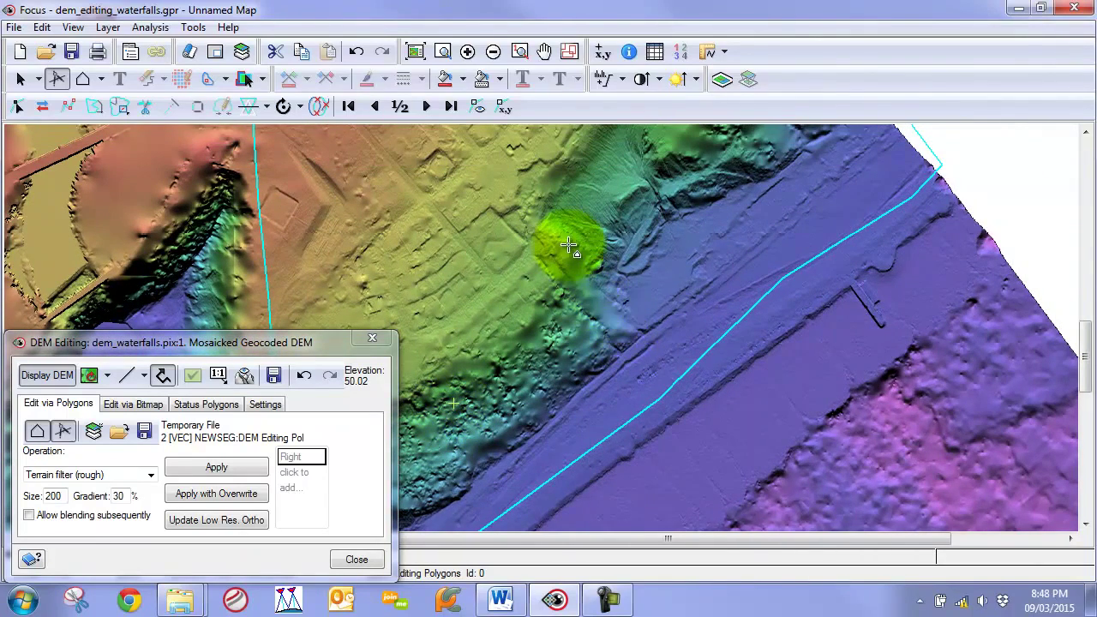
{"action": "scroll", "coordinate": [626, 307], "scroll_direction": "up", "scroll_amount": 2}
{"action": "left_click_drag", "start_coordinate": [756, 281], "coordinate": [603, 410]}
{"action": "left_click_drag", "start_coordinate": [649, 224], "coordinate": [591, 352]}
- Open a full-resolution ortho preview of the slope between the housing area and the quarry
{"action": "left_click", "coordinate": [218, 374]}
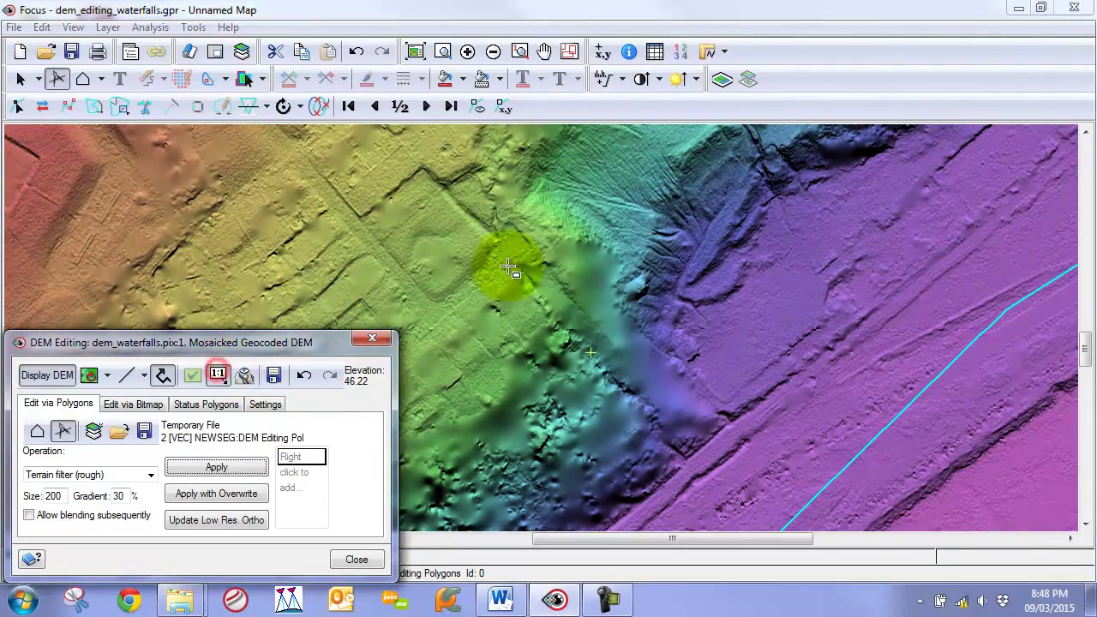
{"action": "left_click", "coordinate": [435, 187]}
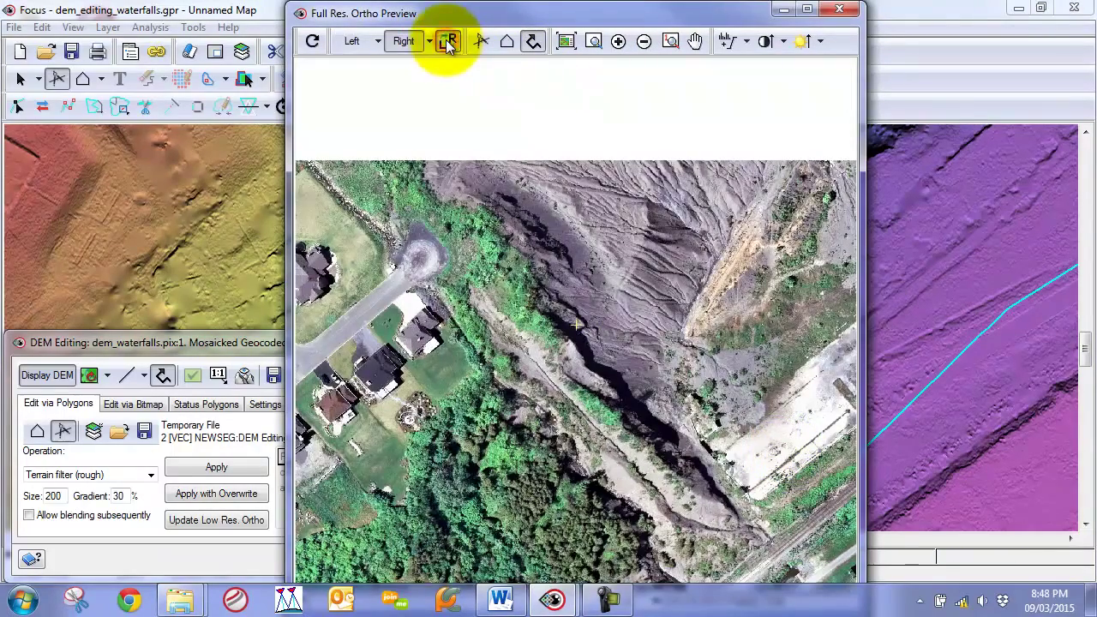
- Compare the left and right ortho images along the wooded slope and quarry edge by alternating between them
{"action": "left_click", "coordinate": [447, 43]}
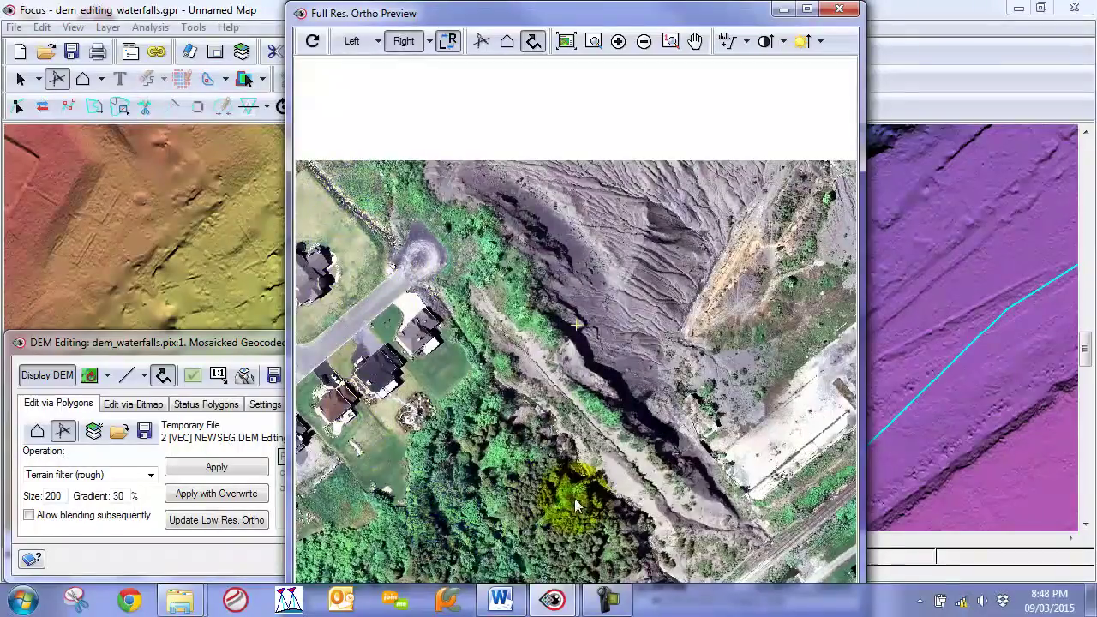
{"action": "scroll", "coordinate": [553, 372], "scroll_direction": "up", "scroll_amount": 1}
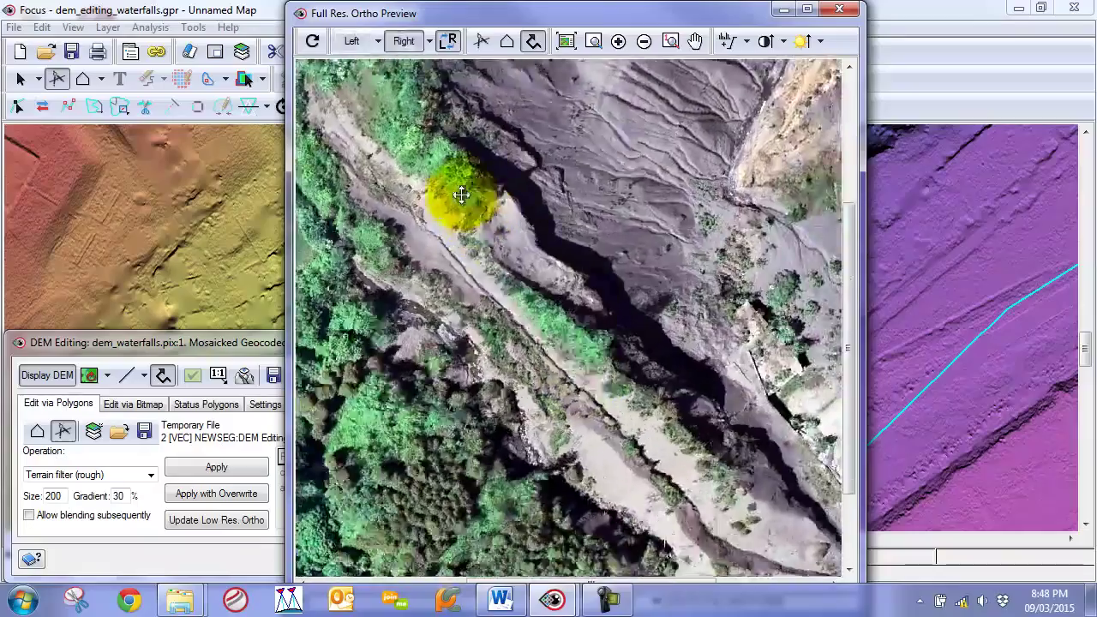
{"action": "left_click_drag", "start_coordinate": [824, 556], "coordinate": [781, 432]}
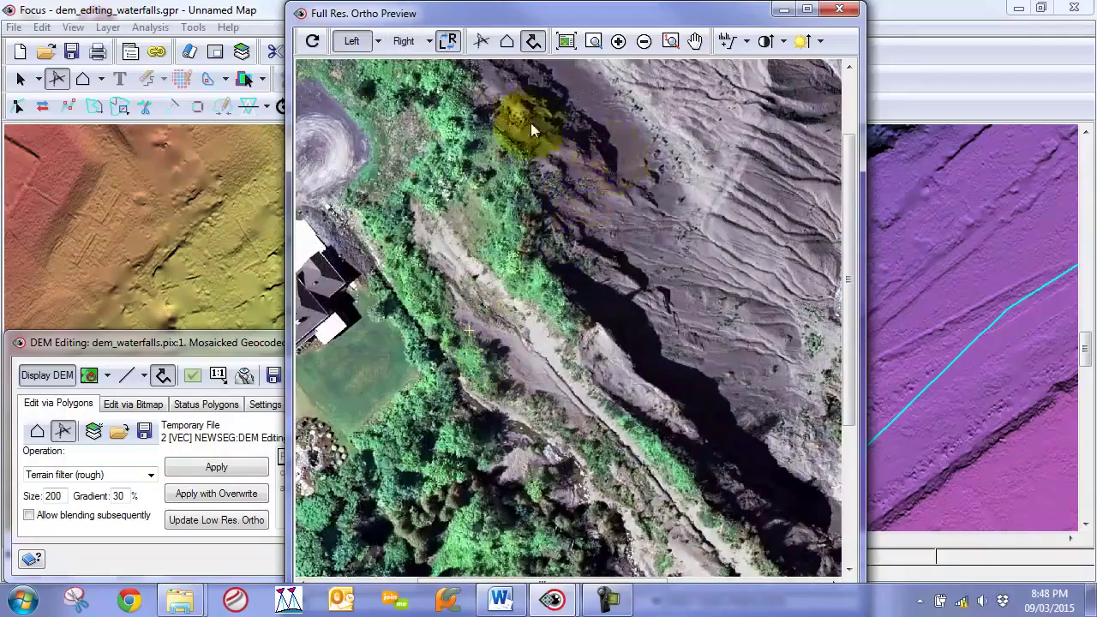
{"action": "left_click", "coordinate": [450, 42]}
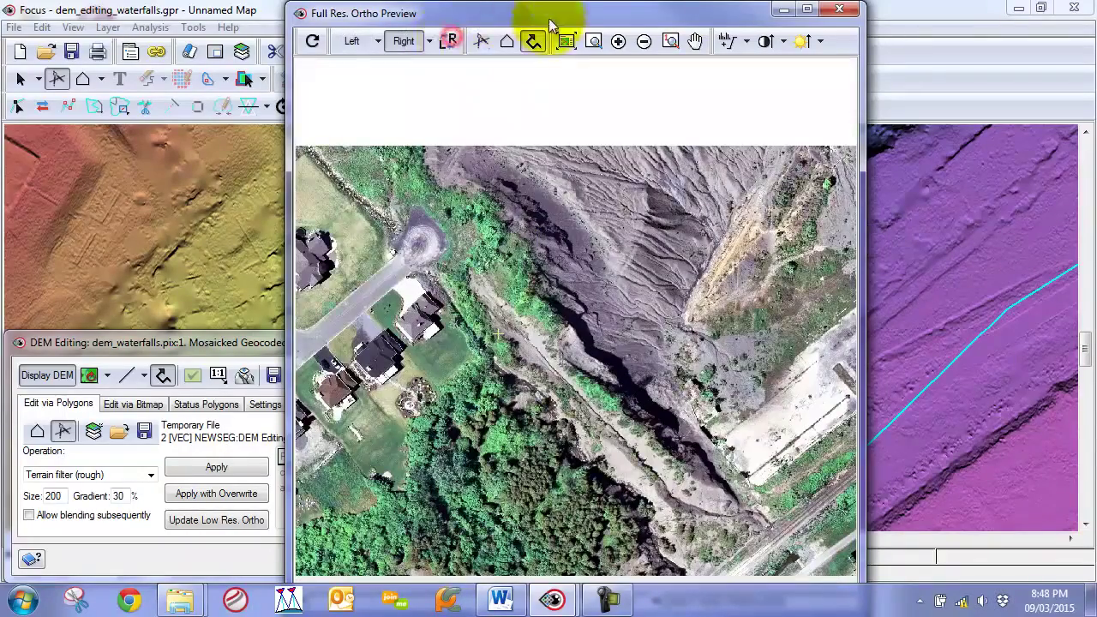
- Undo the rough terrain filter on the DEM and return to the full-resolution ortho preview
{"action": "left_click", "coordinate": [782, 12]}
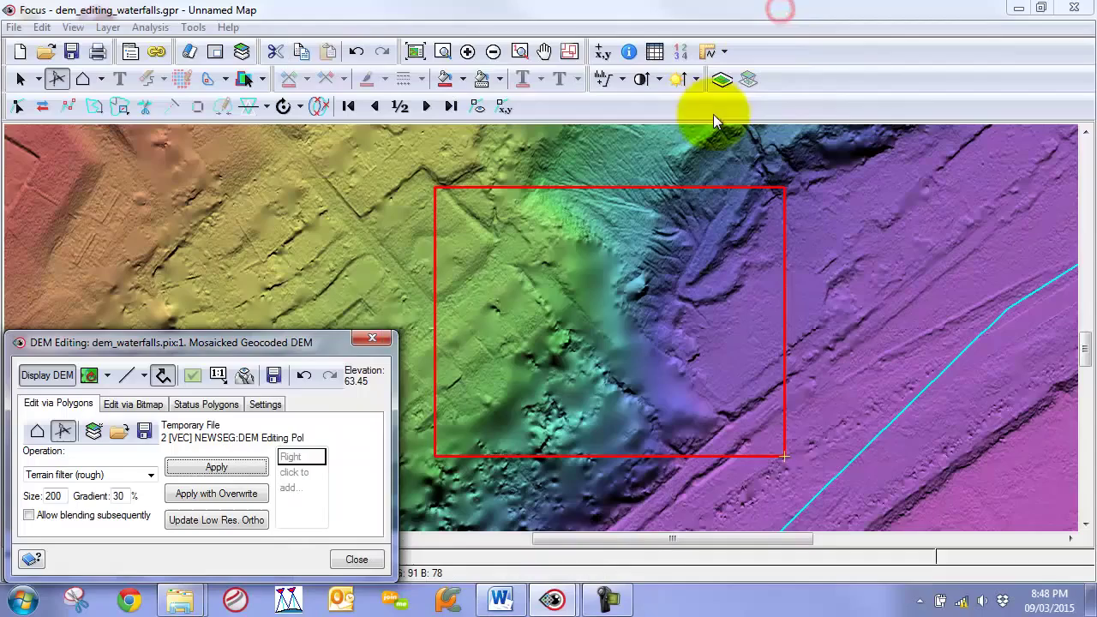
{"action": "left_click", "coordinate": [302, 376]}
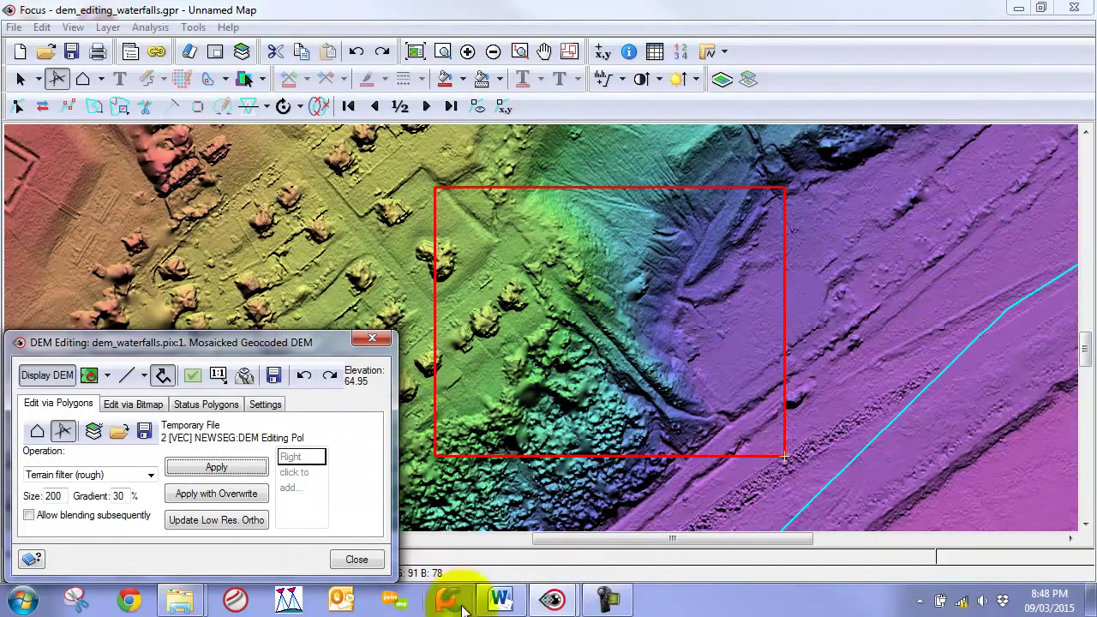
{"action": "mouse_move", "coordinate": [607, 603]}
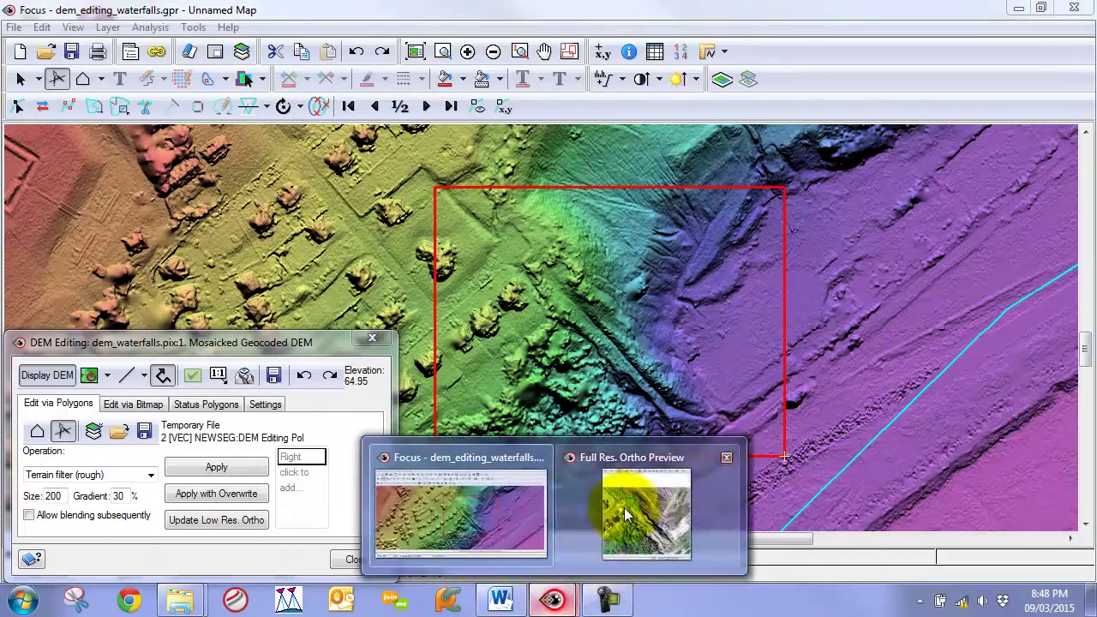
{"action": "left_click", "coordinate": [630, 458]}
- Alternate between the left and right images and outline the bare ridge beside the shadowed ravine near the railway with a polygon
{"action": "left_click", "coordinate": [448, 40]}
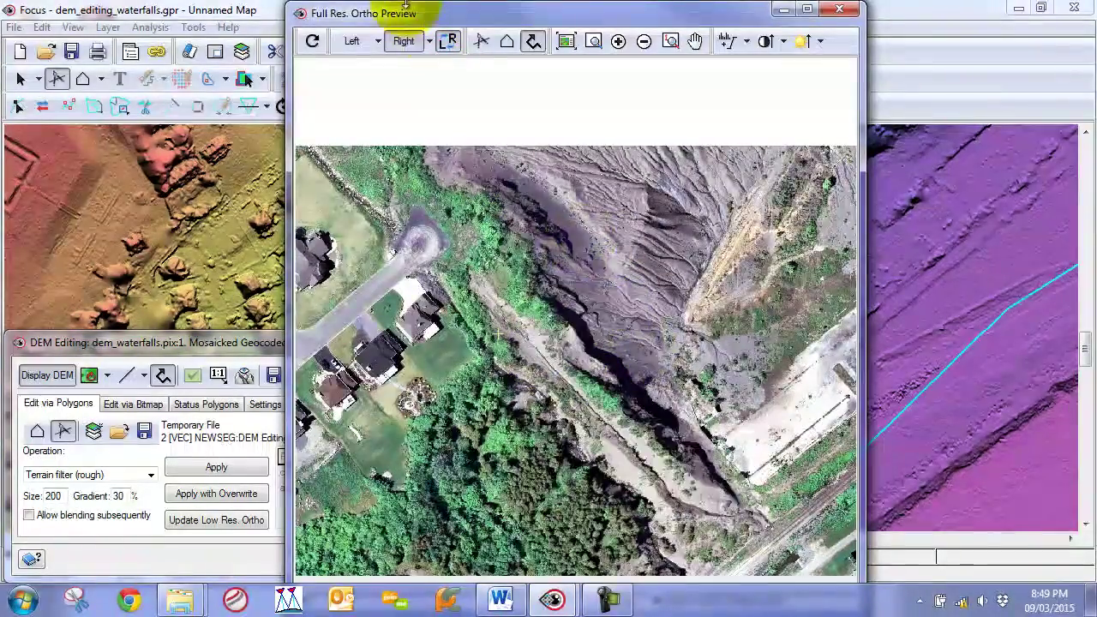
{"action": "left_click", "coordinate": [449, 42]}
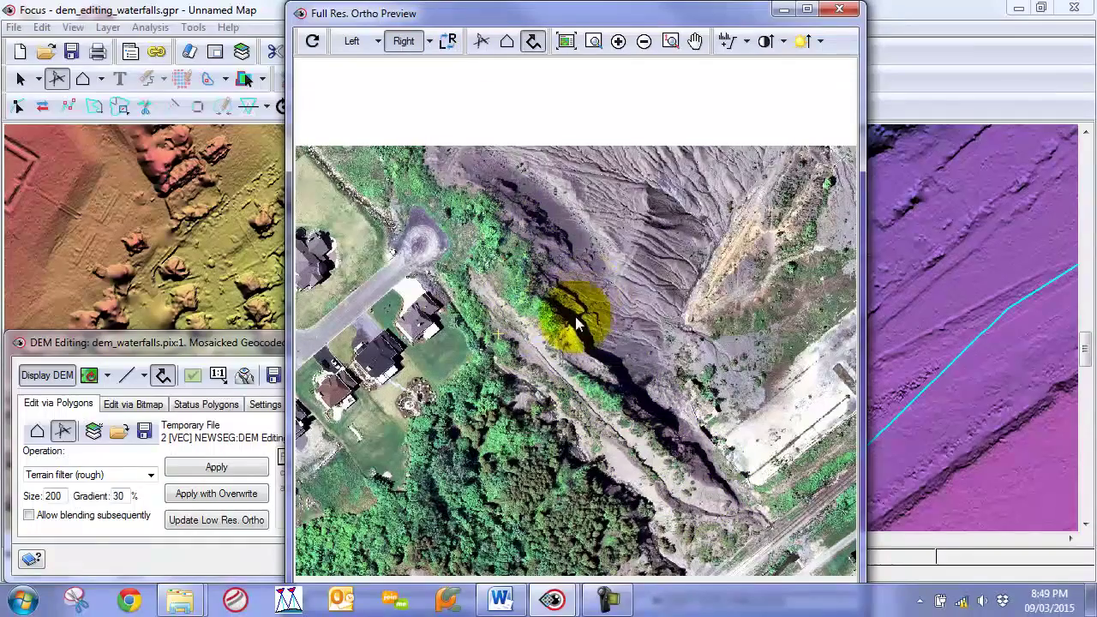
{"action": "left_click", "coordinate": [506, 45]}
{"action": "left_click_drag", "start_coordinate": [714, 474], "coordinate": [500, 211]}
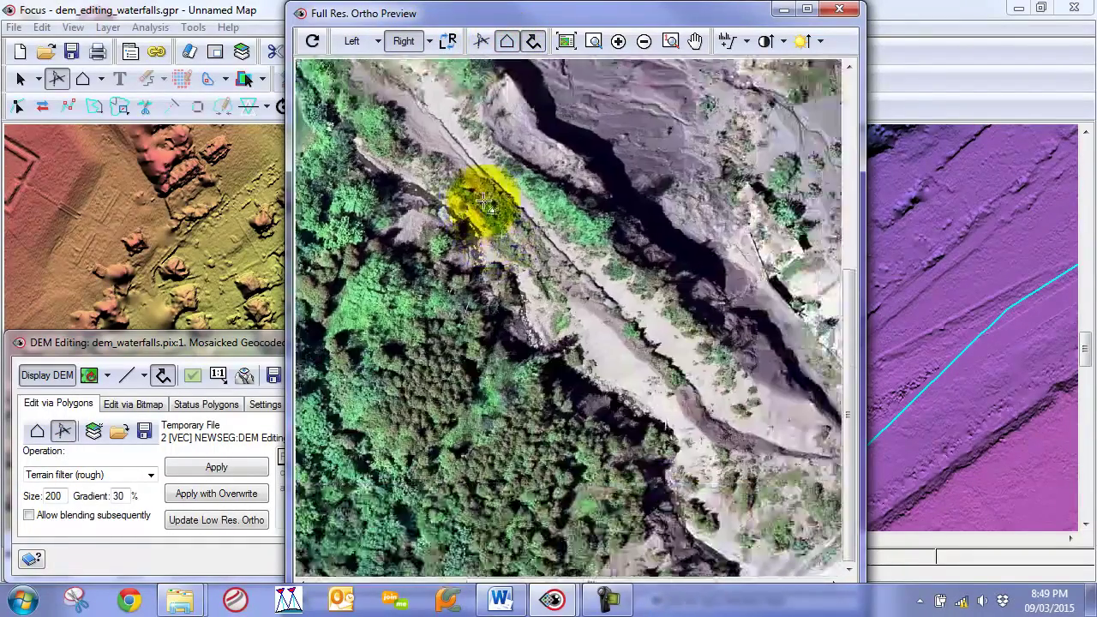
{"action": "left_click_drag", "start_coordinate": [681, 317], "coordinate": [458, 216]}
{"action": "left_click", "coordinate": [448, 41]}
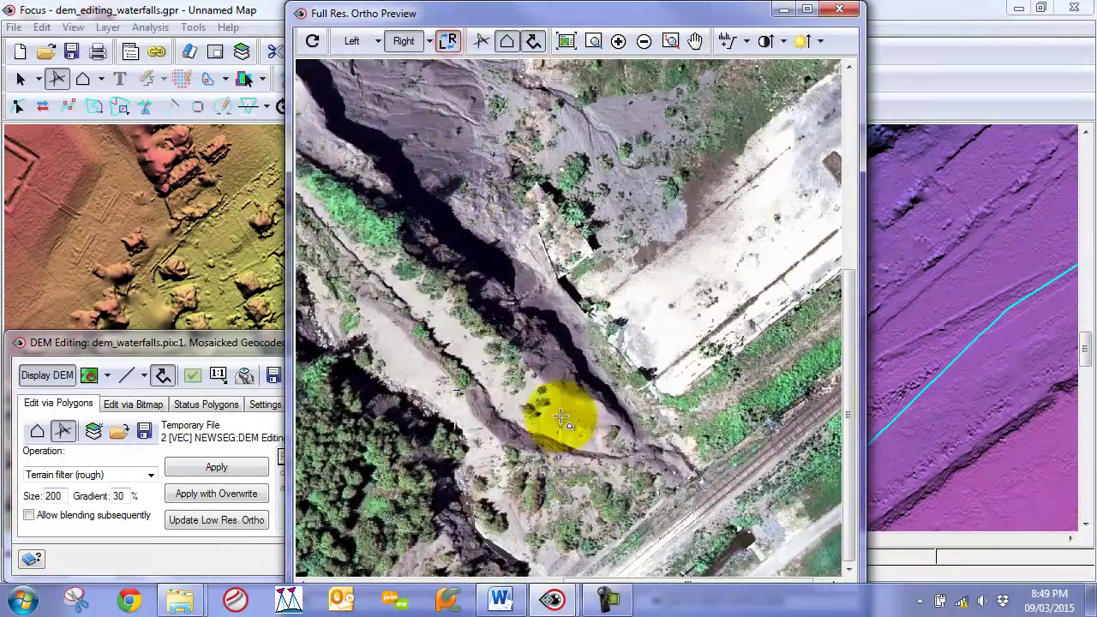
{"action": "left_click", "coordinate": [633, 431]}
{"action": "left_click", "coordinate": [568, 364]}
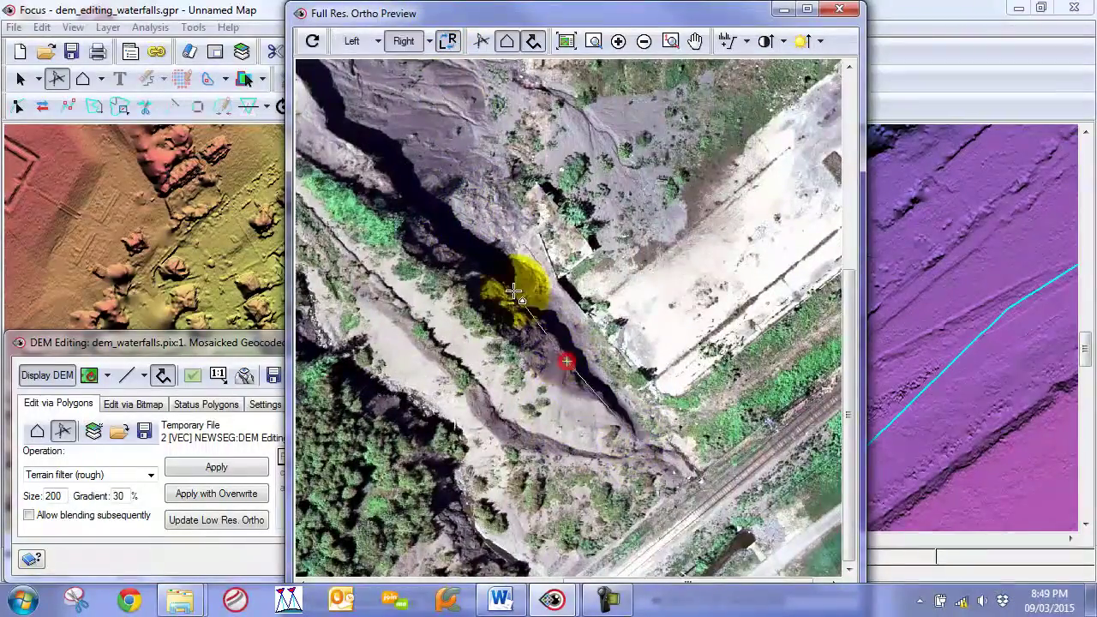
{"action": "left_click", "coordinate": [420, 229]}
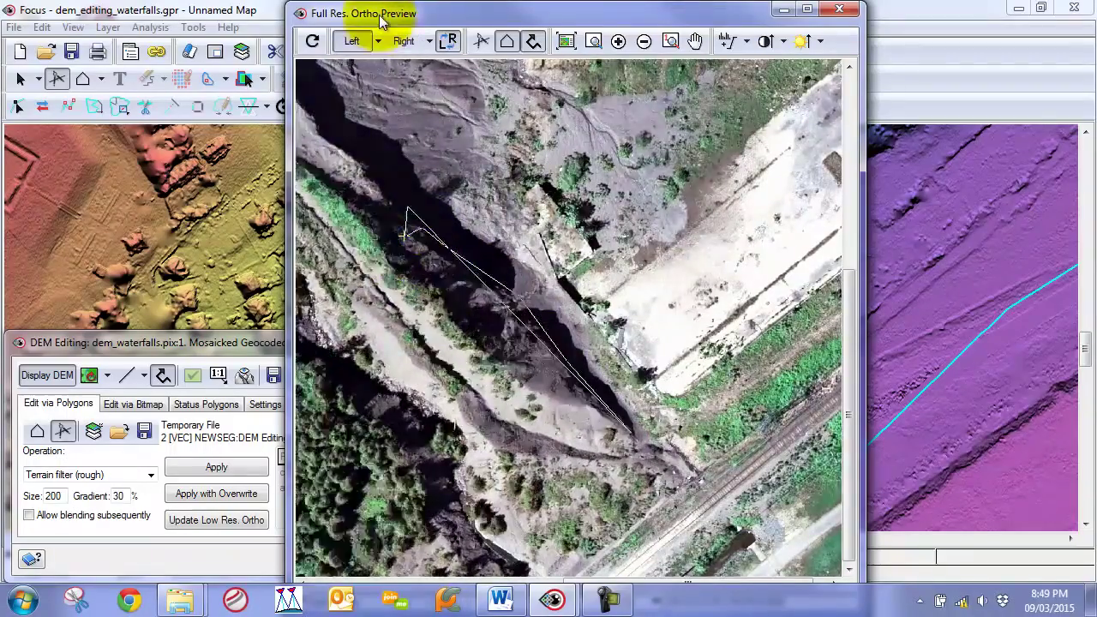
{"action": "left_click", "coordinate": [447, 40]}
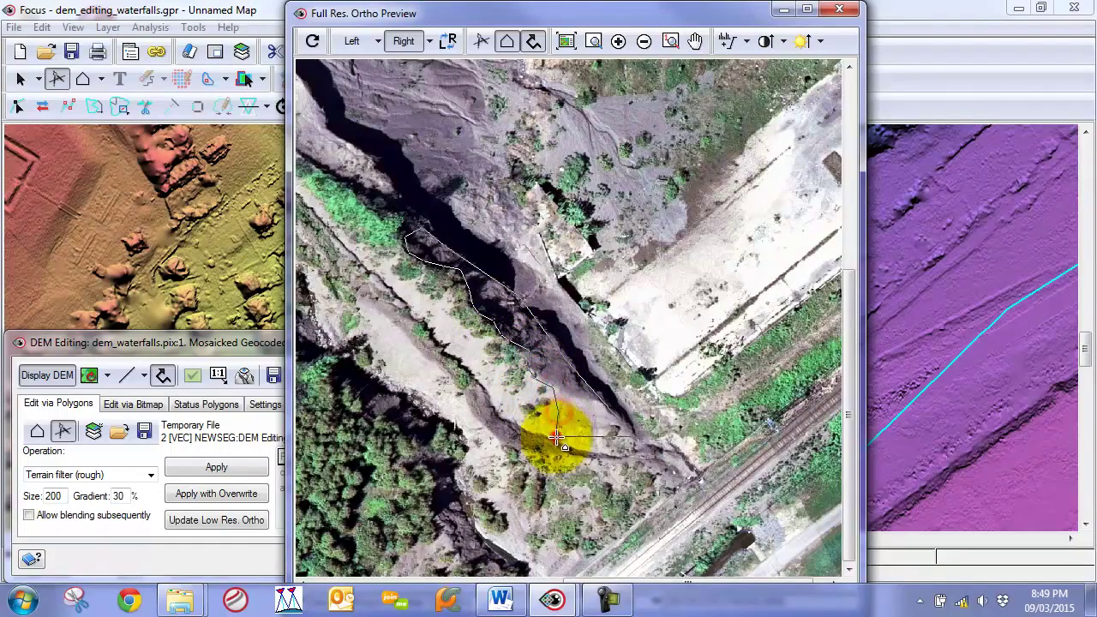
{"action": "double_click", "coordinate": [614, 420]}
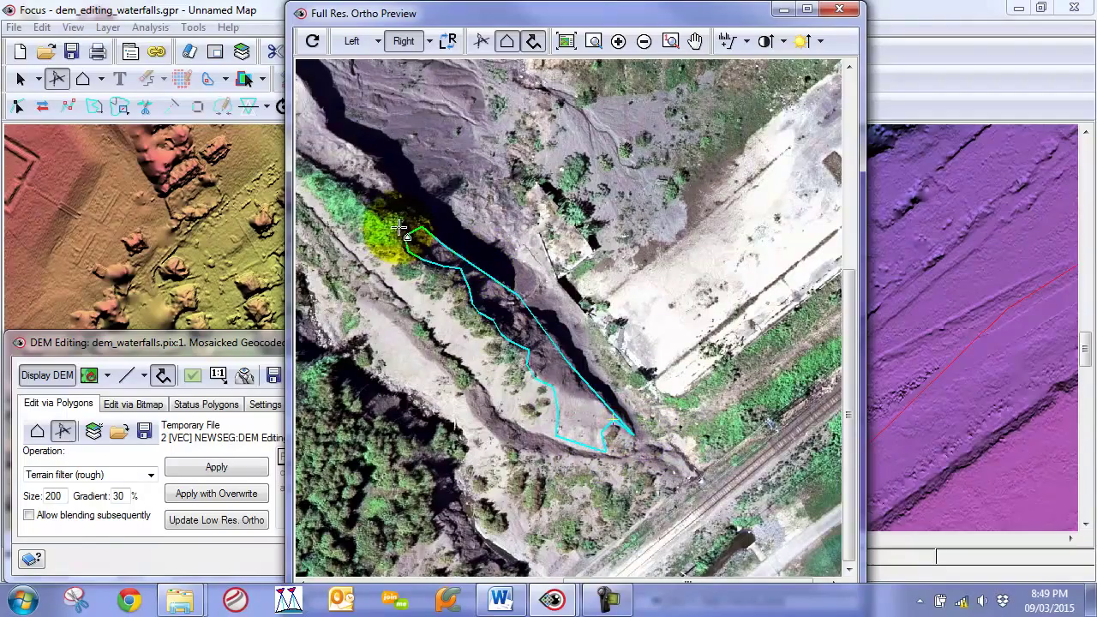
- Recheck the left and right images and draw a narrow polygon along the bare strip southwest of the outlined ridge
{"action": "left_click", "coordinate": [449, 42]}
{"action": "left_click", "coordinate": [449, 42]}
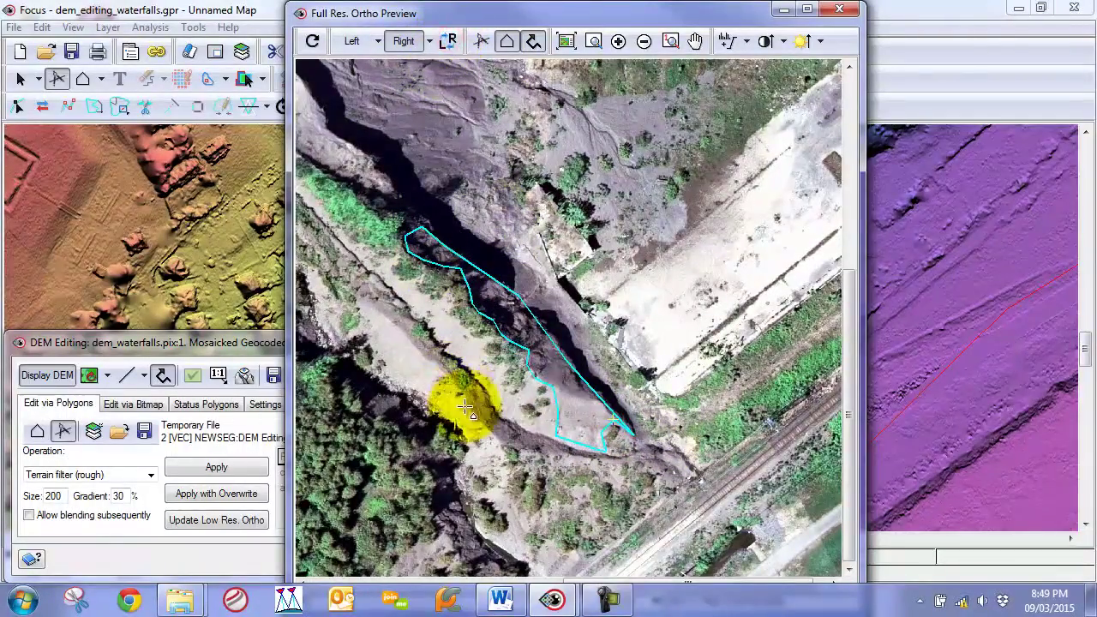
{"action": "mouse_move", "coordinate": [497, 373]}
{"action": "left_mouse_down"}
{"action": "mouse_move", "coordinate": [388, 273]}
{"action": "mouse_move", "coordinate": [519, 420]}
{"action": "left_mouse_up"}
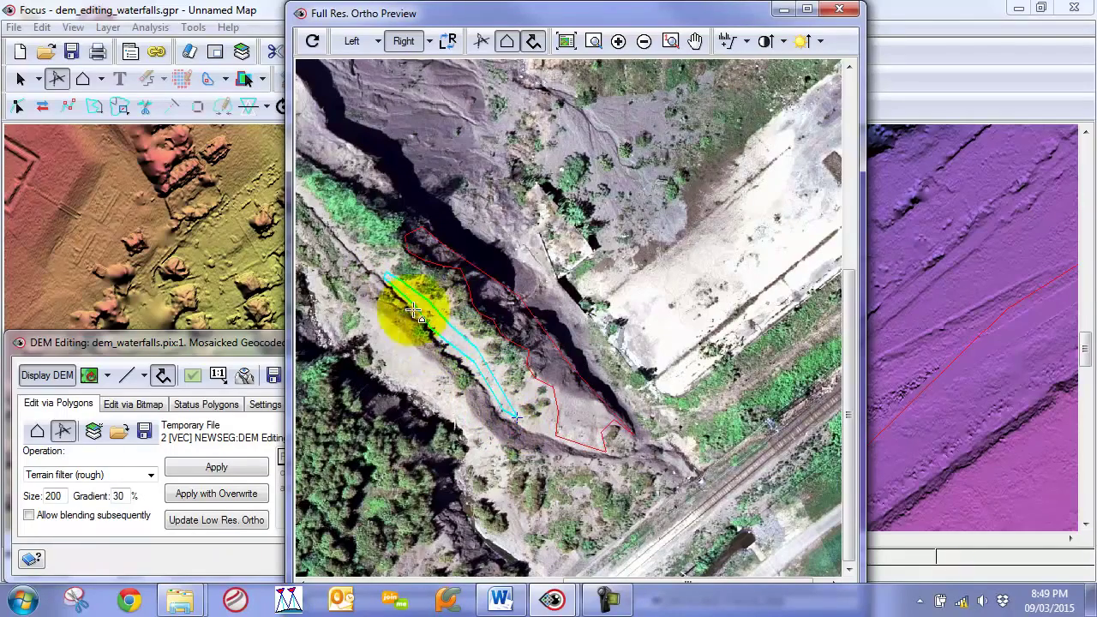
- Draw further polygons around the remaining bare patches along the forest edge and the eroded quarry slope
{"action": "left_click", "coordinate": [433, 387]}
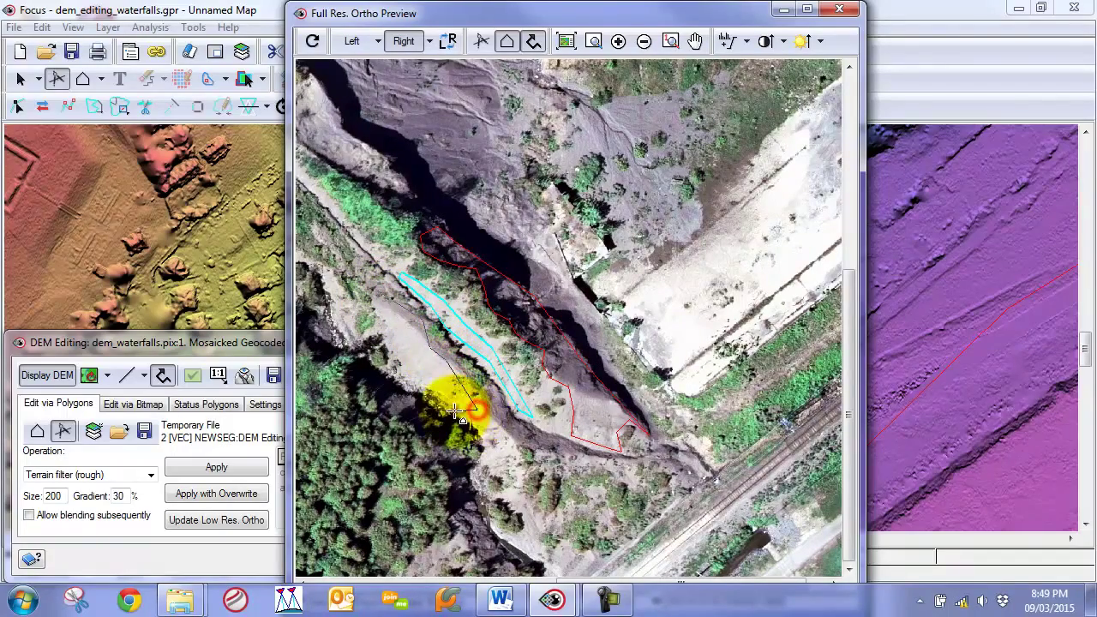
{"action": "left_click_drag", "start_coordinate": [420, 377], "coordinate": [390, 330]}
{"action": "double_click", "coordinate": [382, 318]}
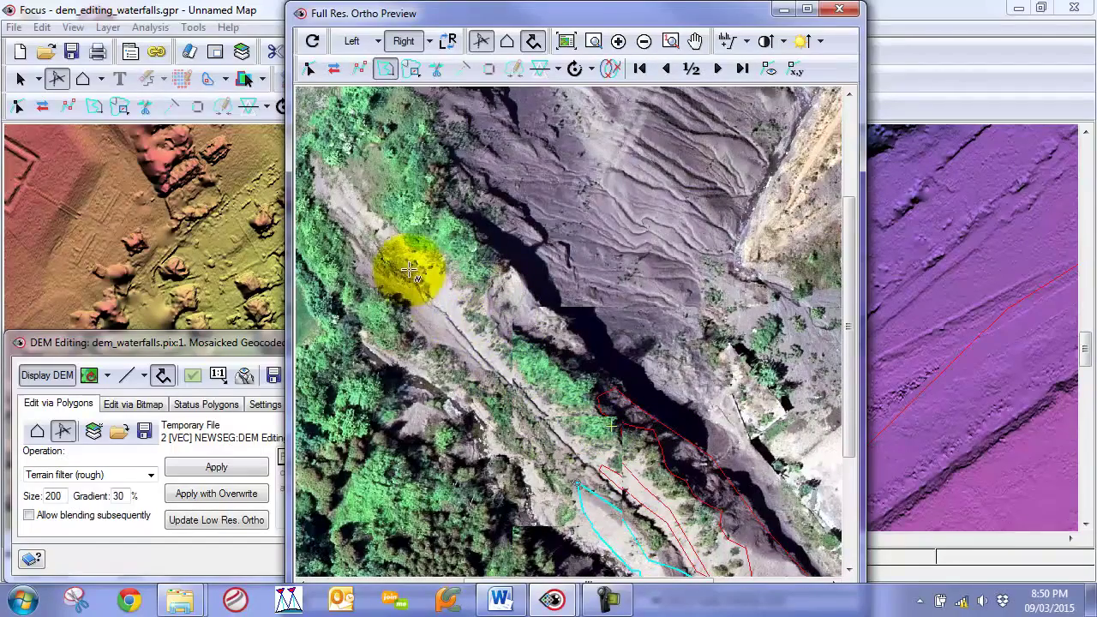
{"action": "left_click", "coordinate": [449, 41]}
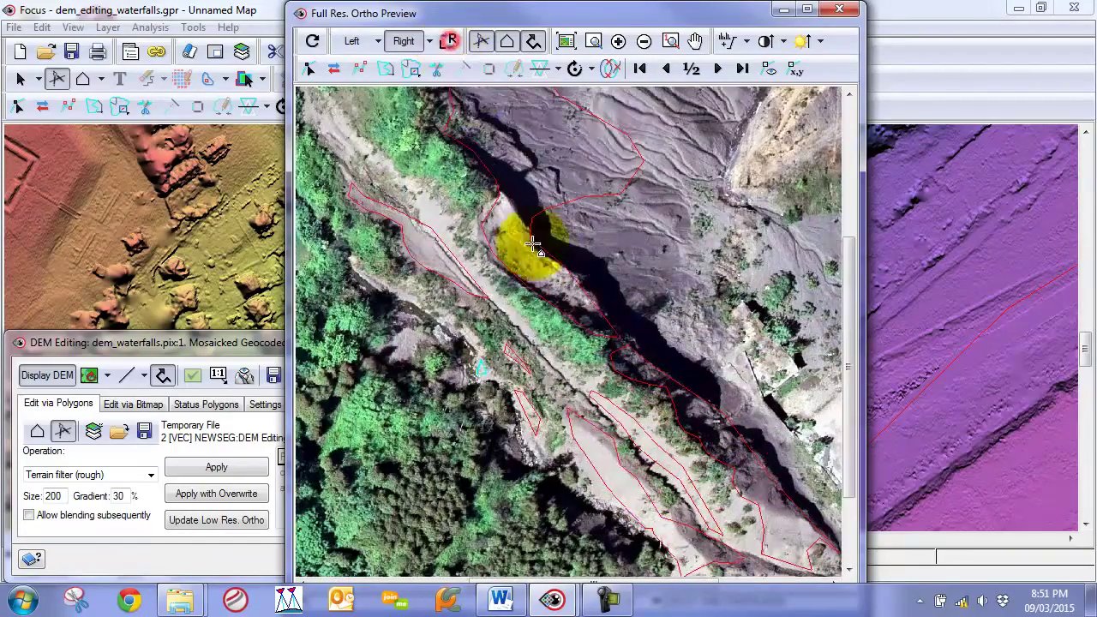
- Return to the DEM map, select the large polygon around the housing area and apply the rough terrain filter with size 200
{"action": "scroll", "coordinate": [550, 255], "scroll_direction": "down", "scroll_amount": 2}
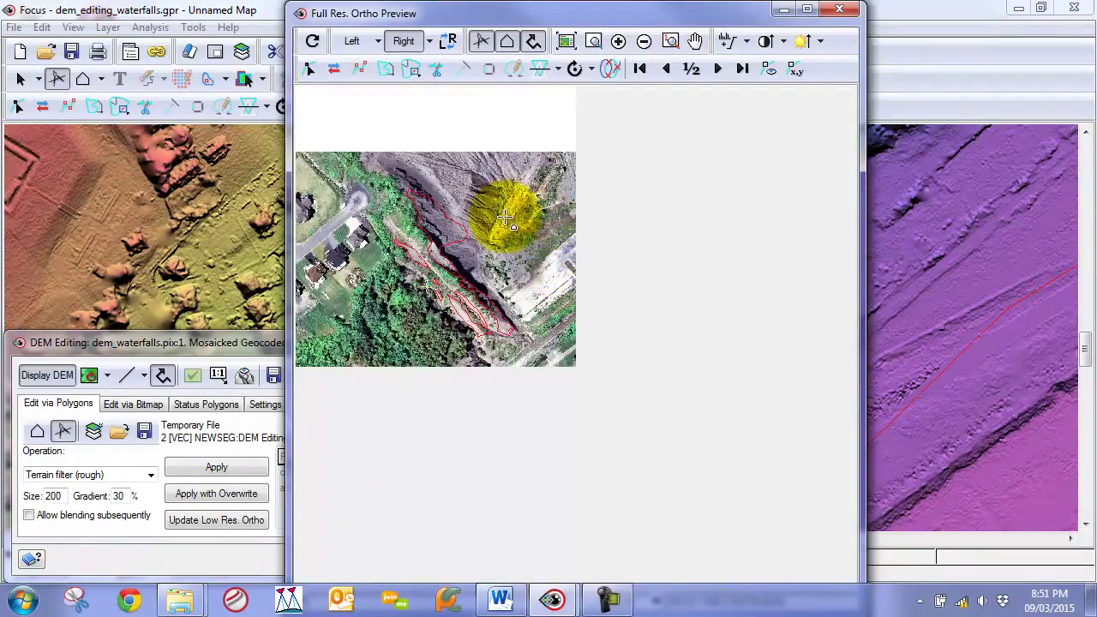
{"action": "scroll", "coordinate": [514, 201], "scroll_direction": "up", "scroll_amount": 3}
{"action": "left_click_drag", "start_coordinate": [642, 13], "coordinate": [358, 391]}
{"action": "left_click", "coordinate": [577, 279]}
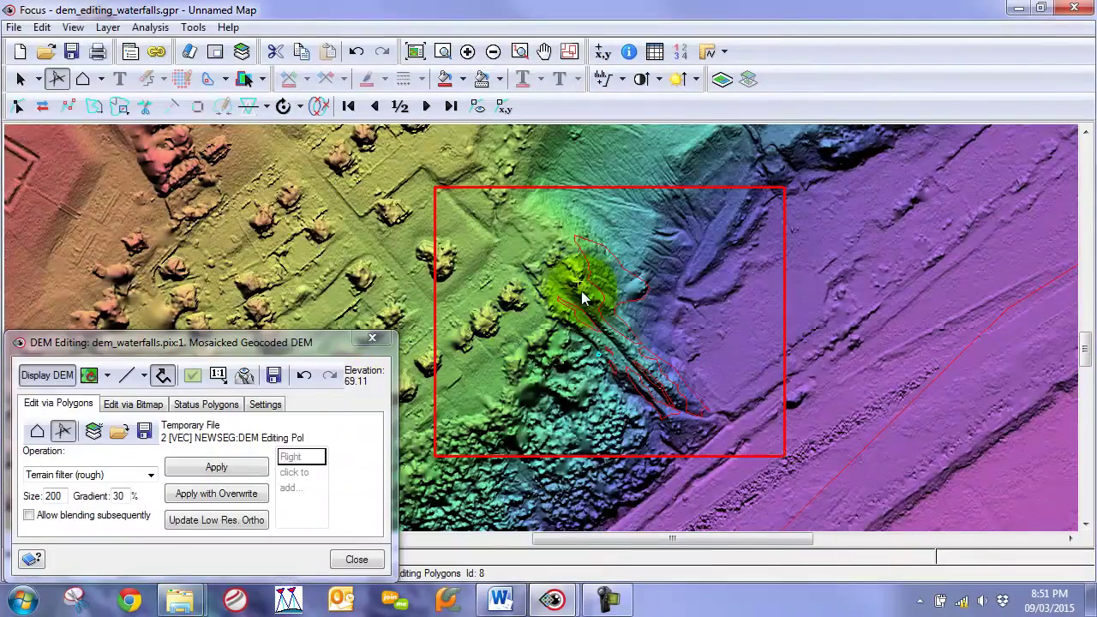
{"action": "scroll", "coordinate": [585, 288], "scroll_direction": "down", "scroll_amount": 1}
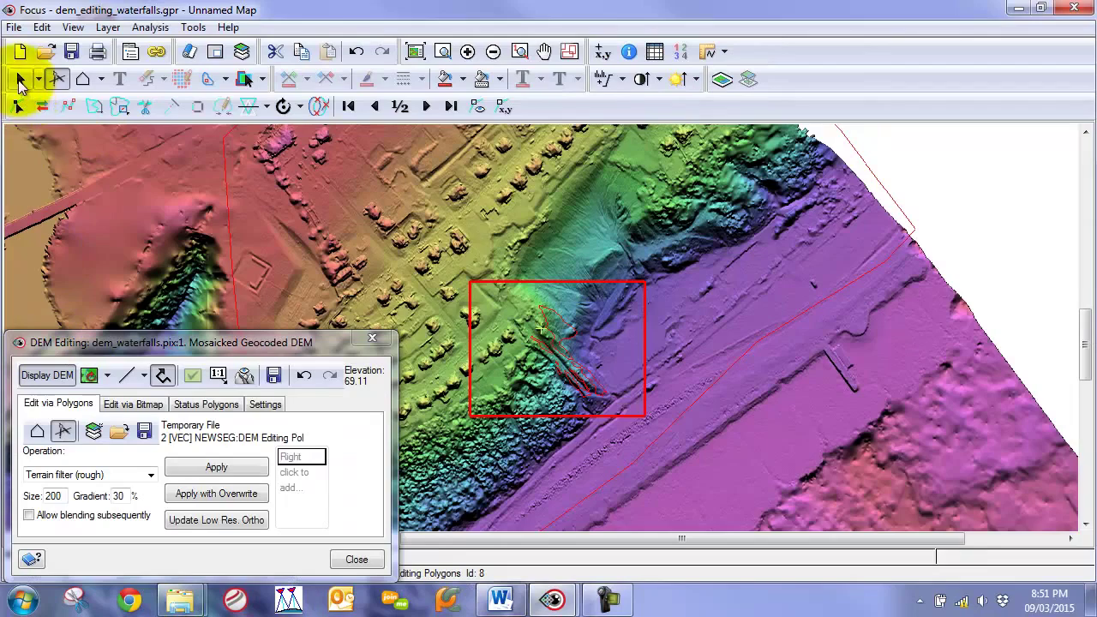
{"action": "left_click", "coordinate": [21, 84]}
{"action": "left_click", "coordinate": [779, 251]}
{"action": "scroll", "coordinate": [829, 255], "scroll_direction": "down", "scroll_amount": 1}
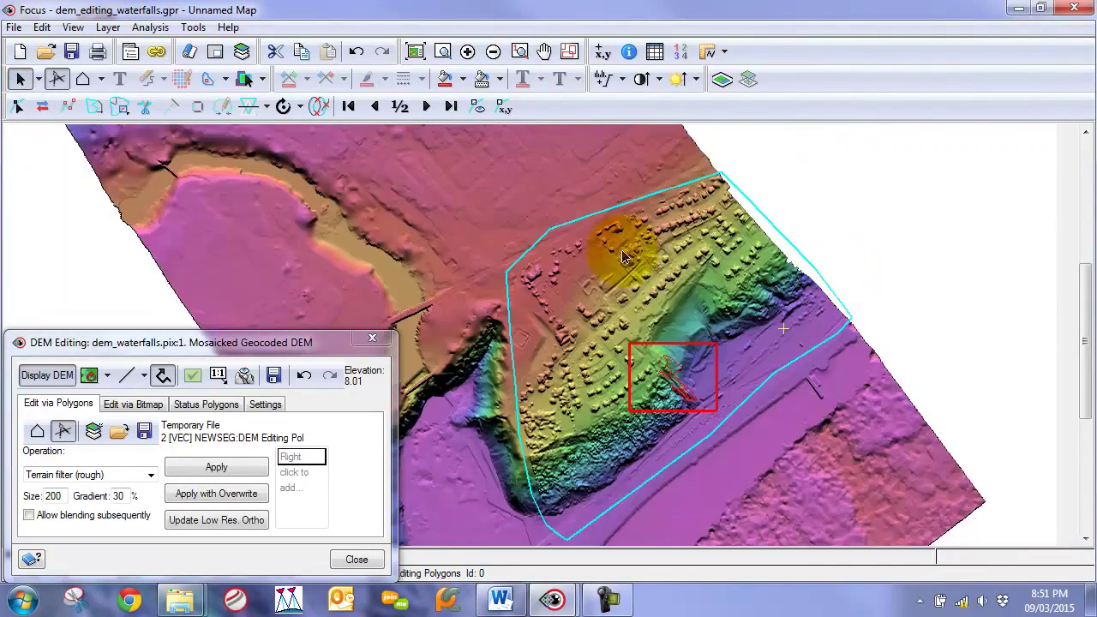
{"action": "scroll", "coordinate": [670, 353], "scroll_direction": "up", "scroll_amount": 1}
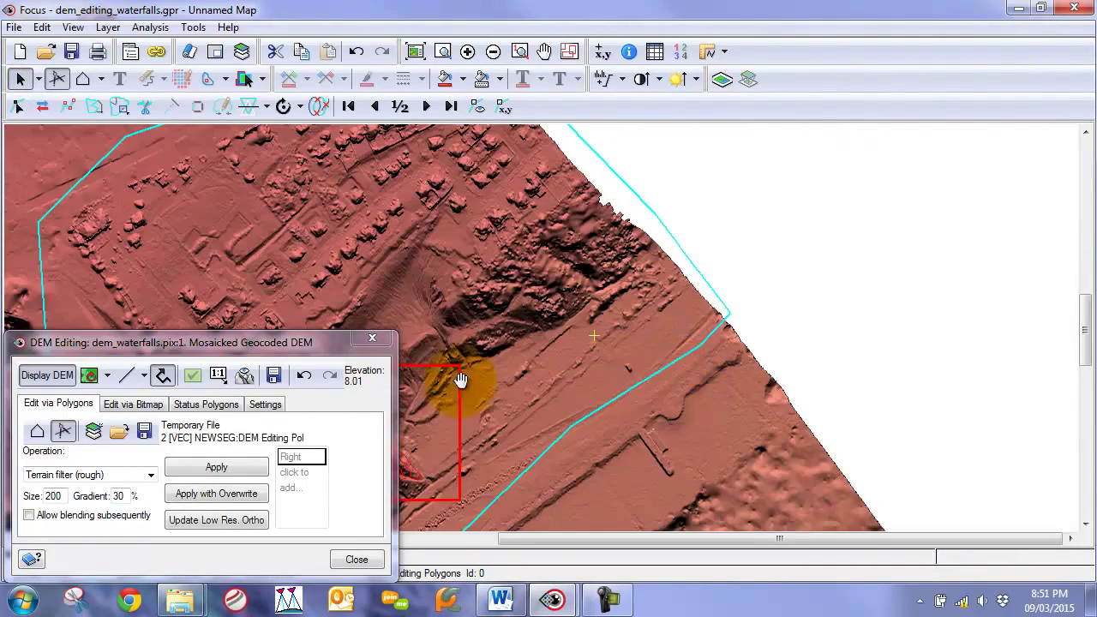
{"action": "left_click_drag", "start_coordinate": [461, 371], "coordinate": [501, 266]}
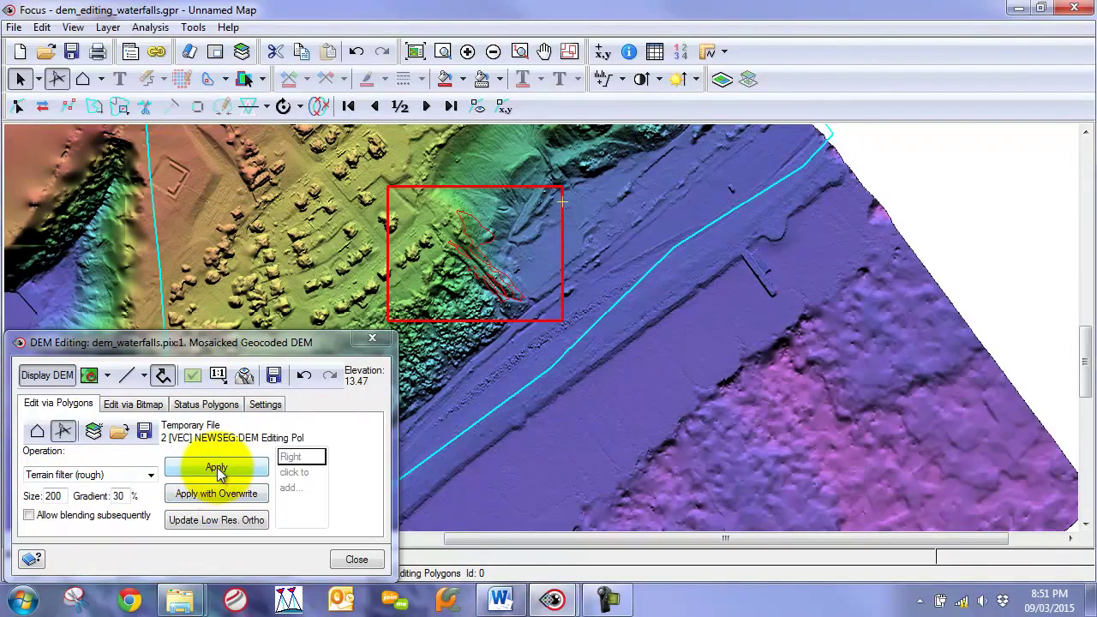
{"action": "left_click", "coordinate": [217, 467]}
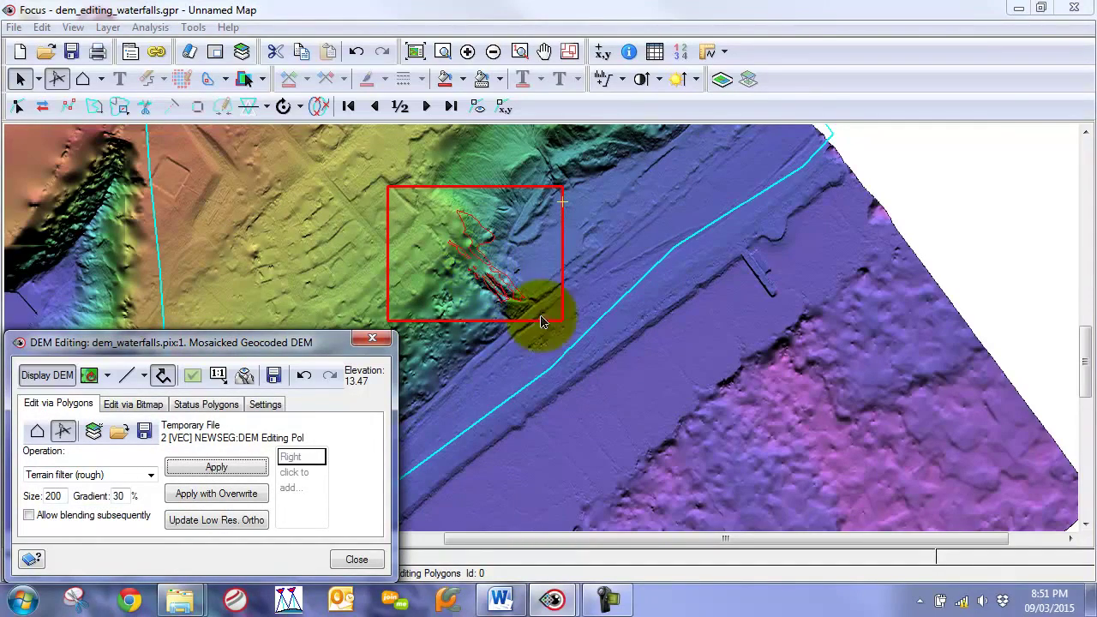
- Regenerate the full-resolution ortho preview of the slope from the newly filtered DEM
{"action": "scroll", "coordinate": [519, 301], "scroll_direction": "up", "scroll_amount": 3}
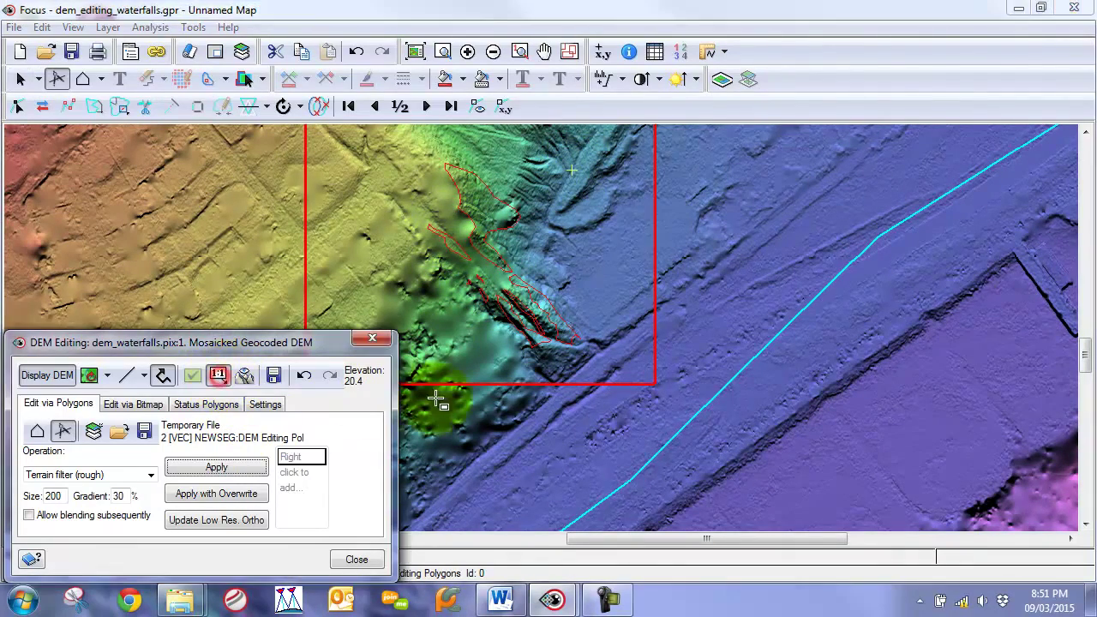
{"action": "left_click", "coordinate": [219, 378]}
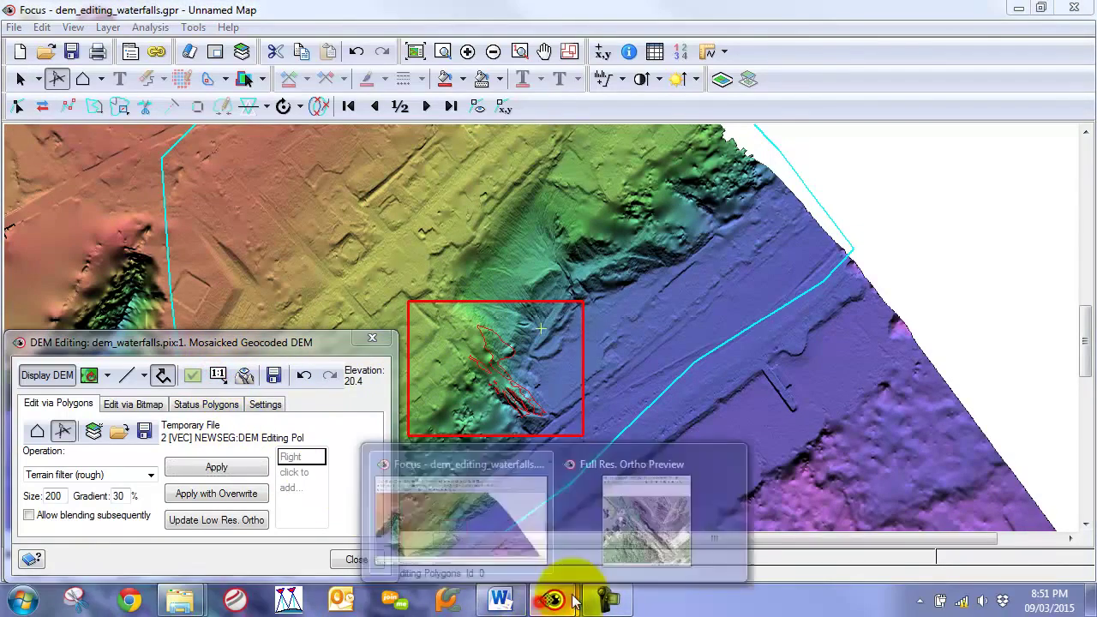
{"action": "left_click", "coordinate": [635, 520]}
{"action": "left_click_drag", "start_coordinate": [211, 394], "coordinate": [437, 80]}
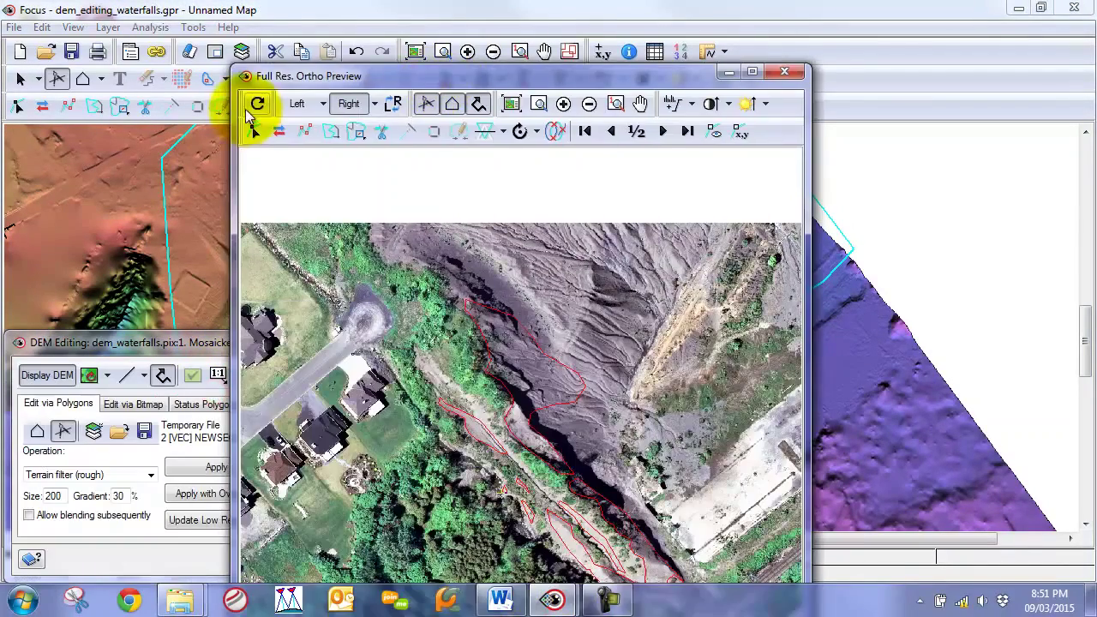
{"action": "left_click", "coordinate": [258, 104]}
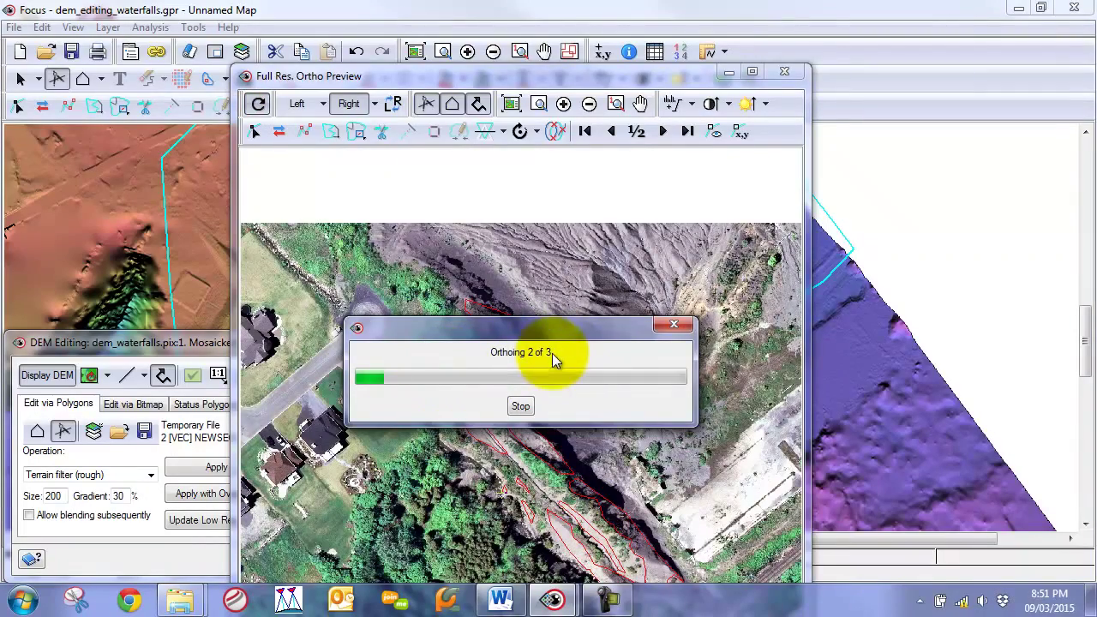
- Alternate between the left and right images of the regenerated preview to check the alignment around the outlined bare ground
{"action": "left_click", "coordinate": [393, 103]}
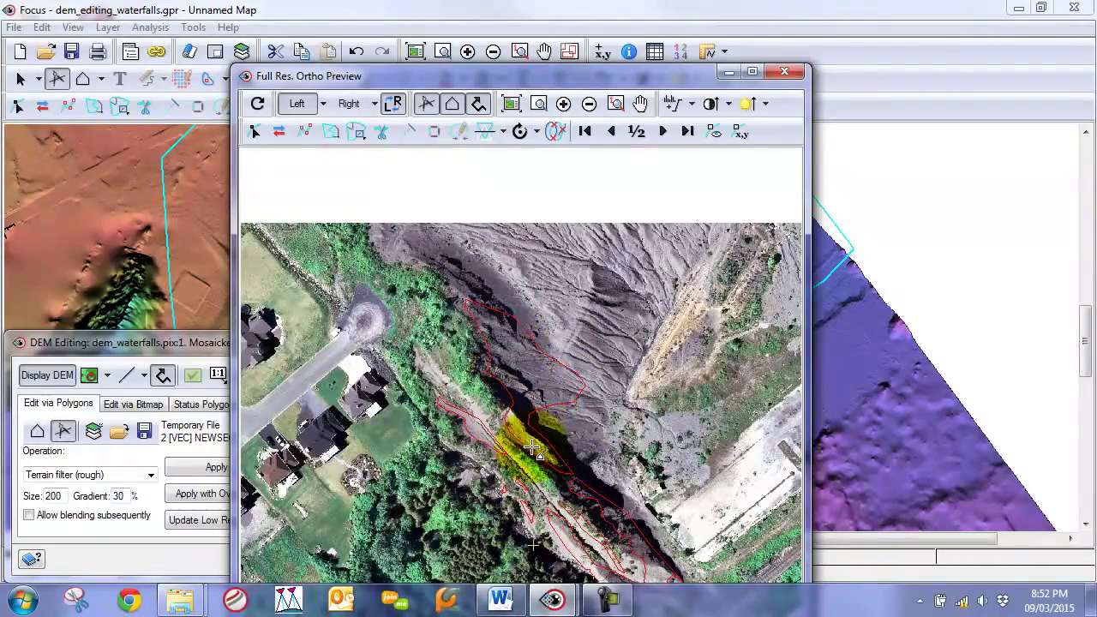
{"action": "left_click_drag", "start_coordinate": [567, 75], "coordinate": [564, 14]}
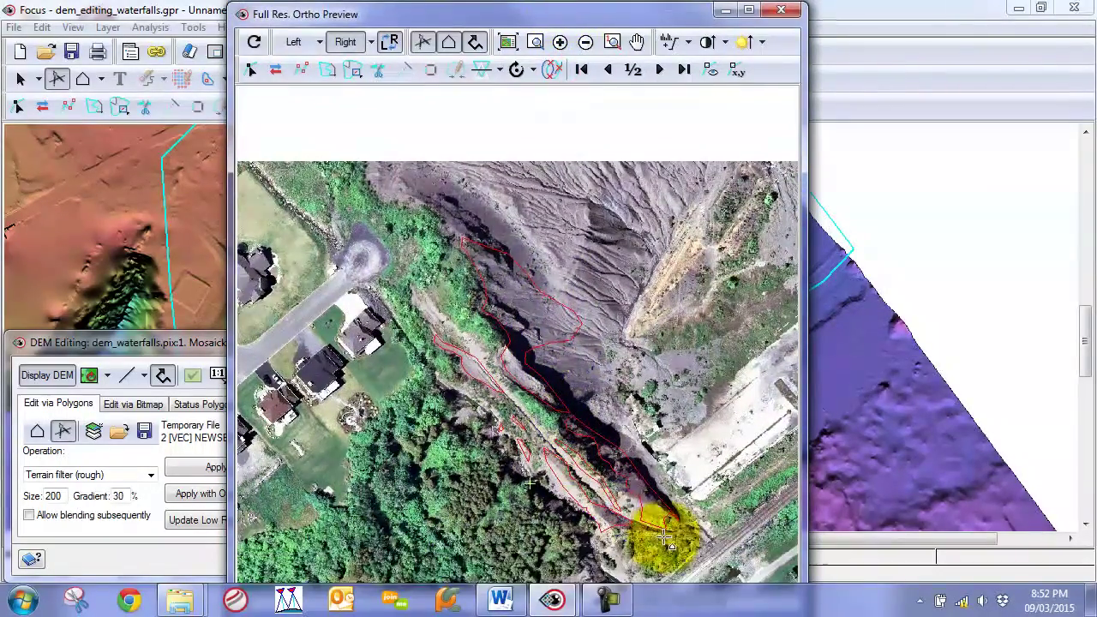